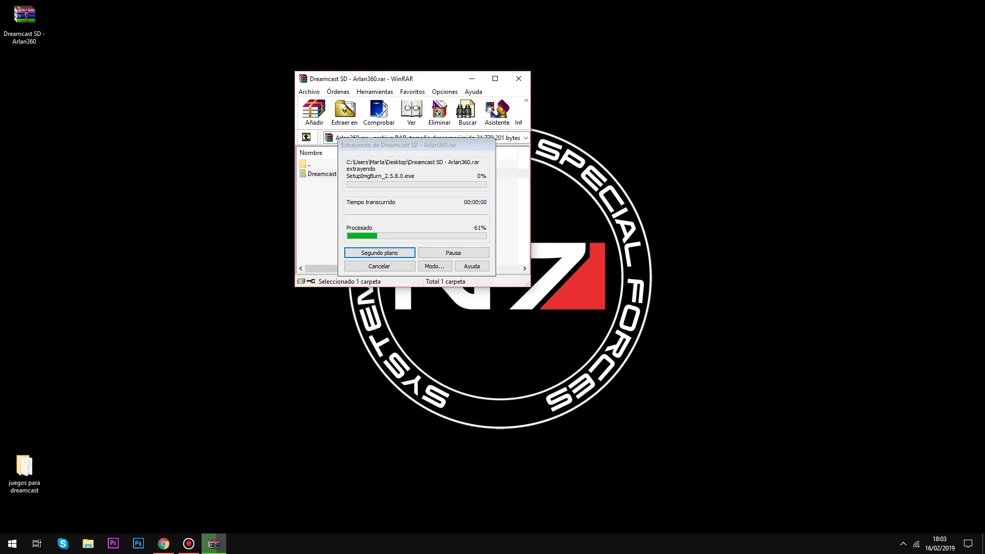
# Step: Extract DreamShell_boot_loader_v2.4.bin and DreamShell_boot_loader_v2.4.cdi from the archive in "Paso 1 - Grabar a CD" into that same folder
pyautogui.click(519, 79)
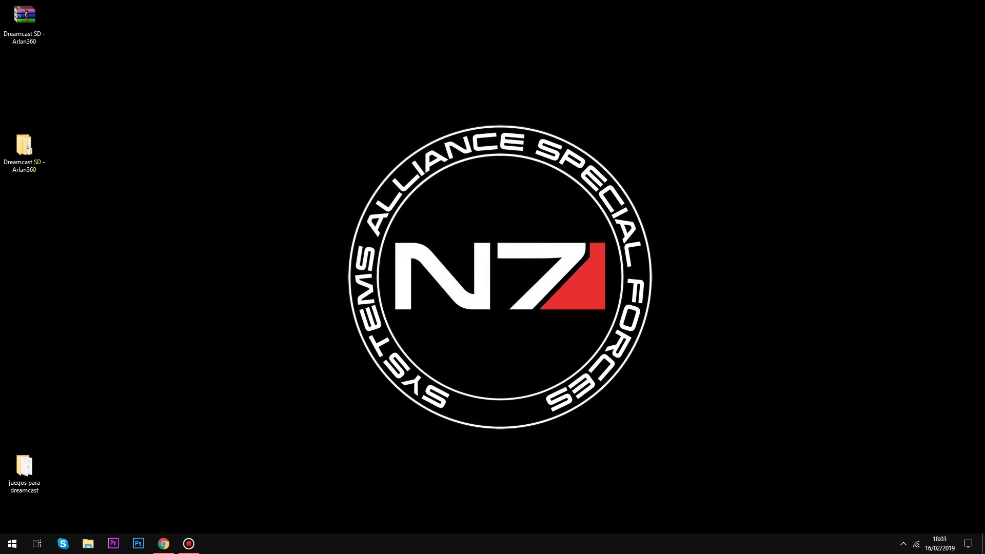
pyautogui.doubleClick(24, 148)
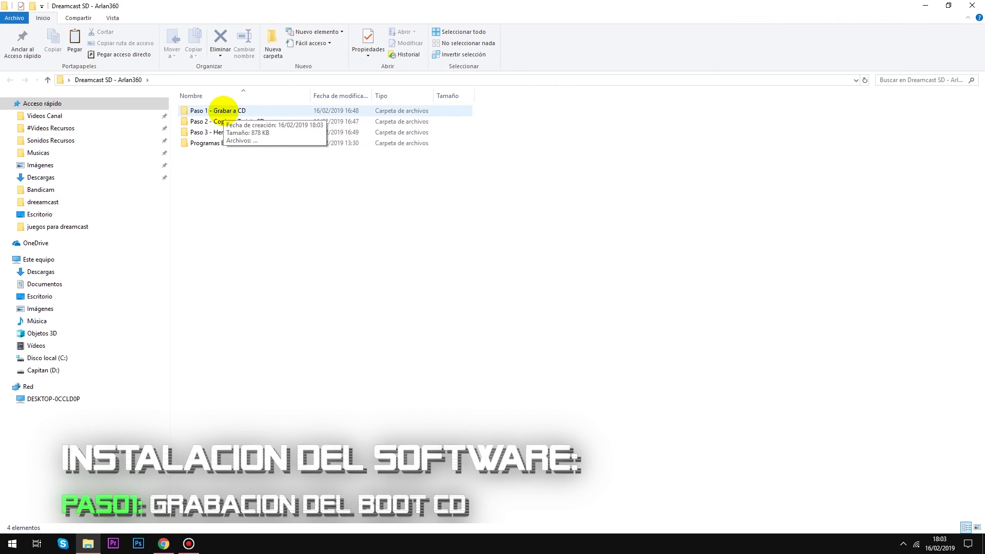
pyautogui.click(223, 111)
pyautogui.doubleClick(223, 110)
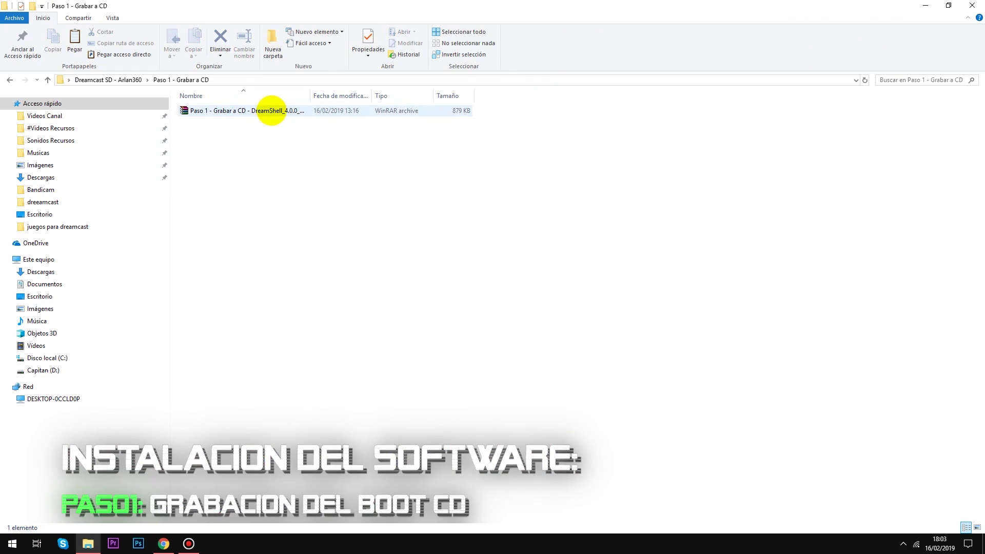
pyautogui.click(271, 111)
pyautogui.doubleClick(271, 111)
pyautogui.moveTo(411, 209); pyautogui.dragTo(244, 187)
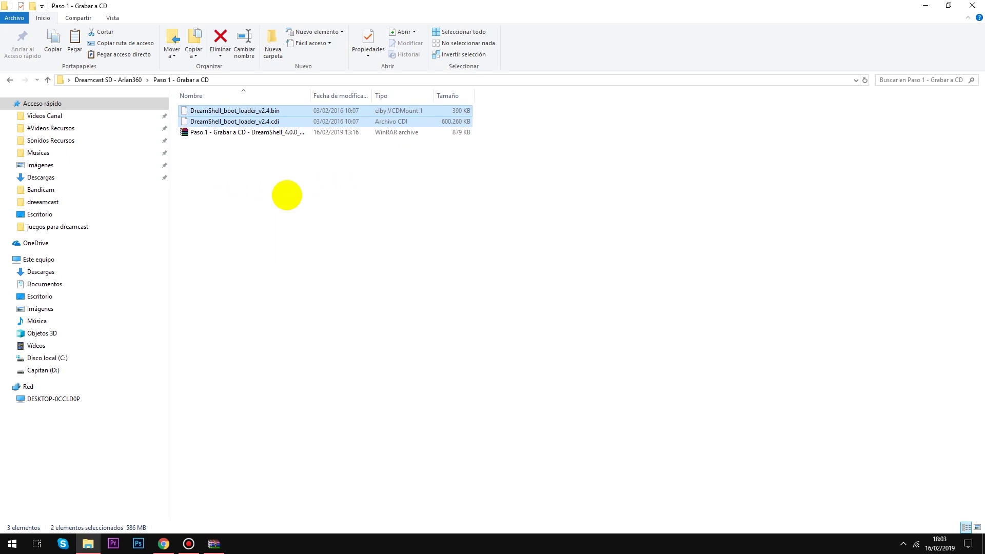
# Step: Launch the SetupImgBurn_2.5.8.0 installer from the "IMGBURN - Grabador Cds" folder inside "Programas Extras"
pyautogui.click(12, 80)
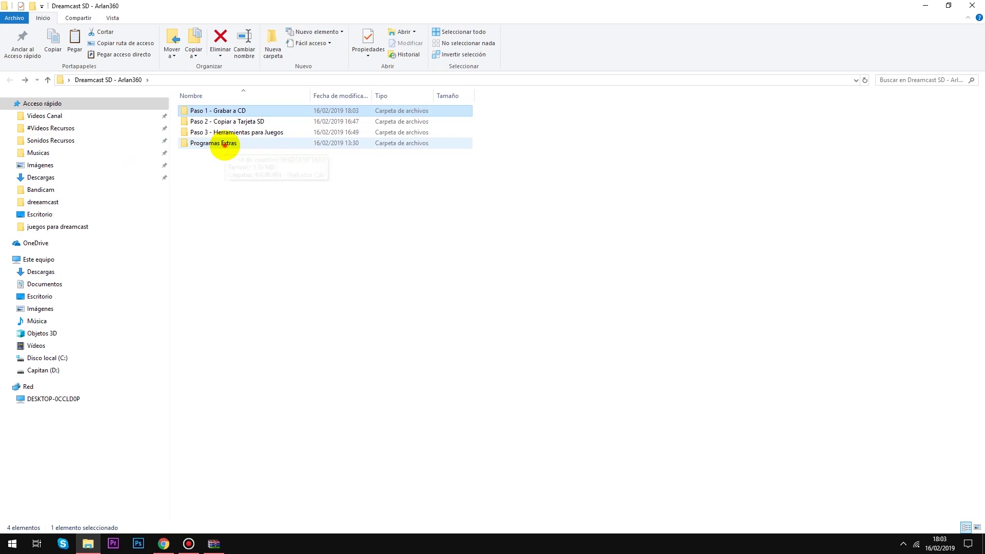
pyautogui.doubleClick(224, 144)
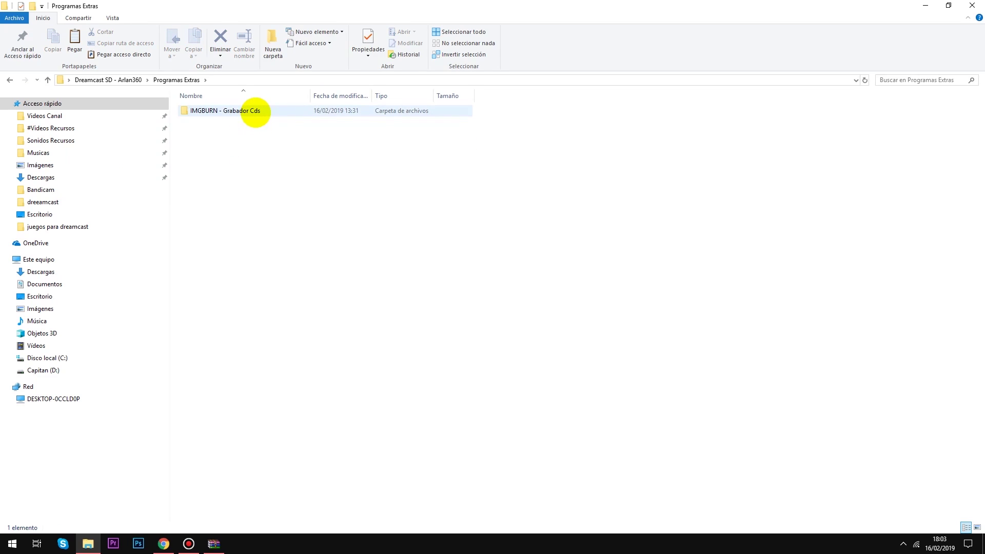
pyautogui.doubleClick(255, 112)
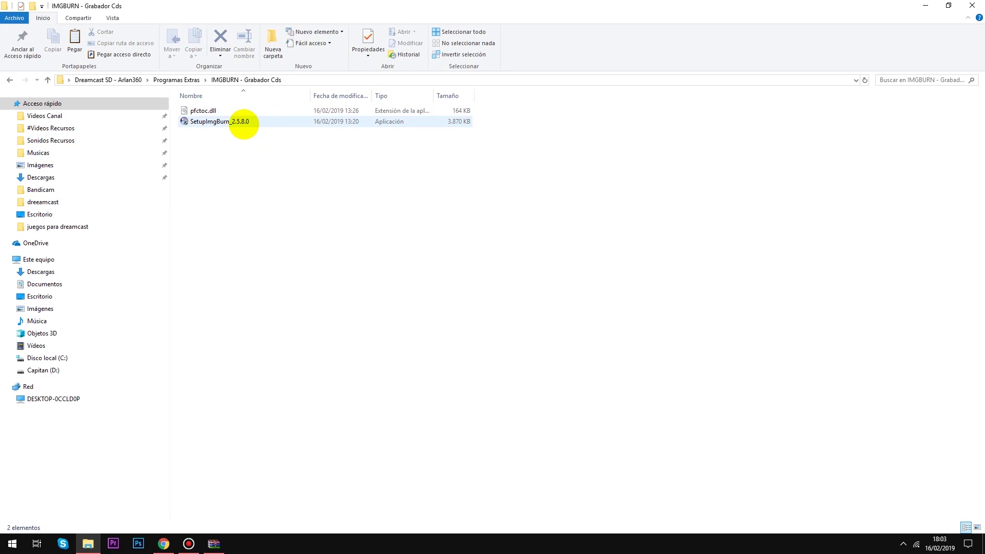
pyautogui.click(243, 123)
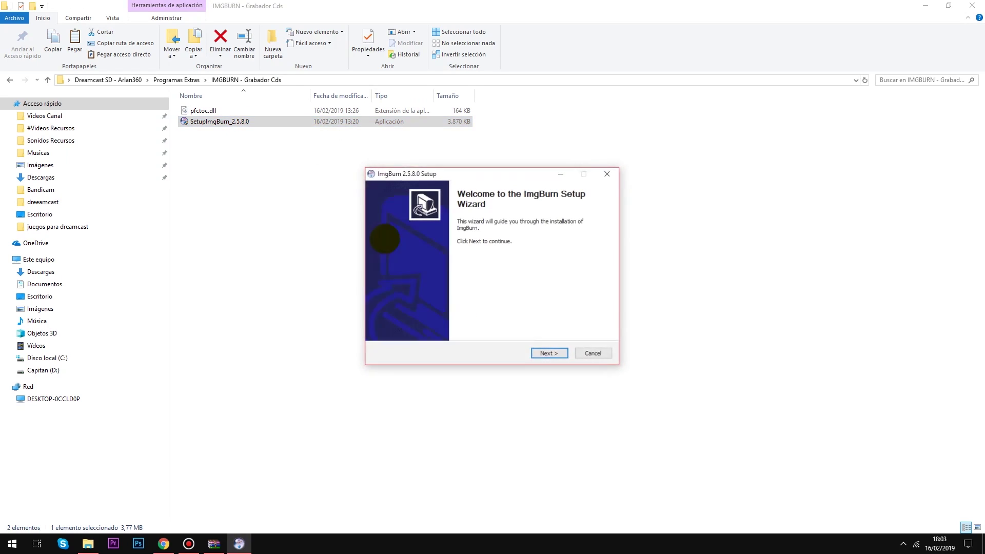
# Step: Accept the ImgBurn licence, choose the Custom install type, and keep the default components, install location and Start Menu folder
pyautogui.click(548, 353)
pyautogui.click(380, 330)
pyautogui.click(553, 353)
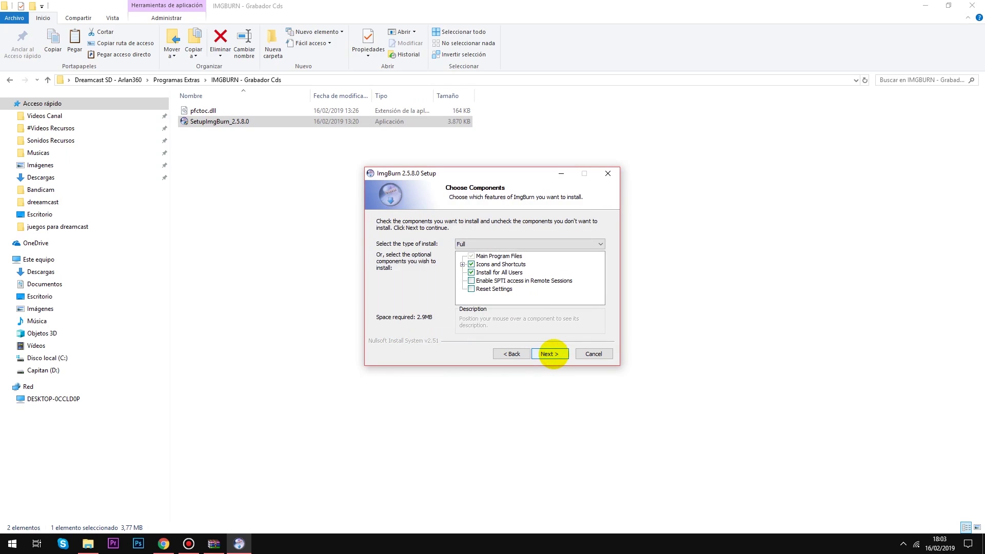
pyautogui.click(538, 245)
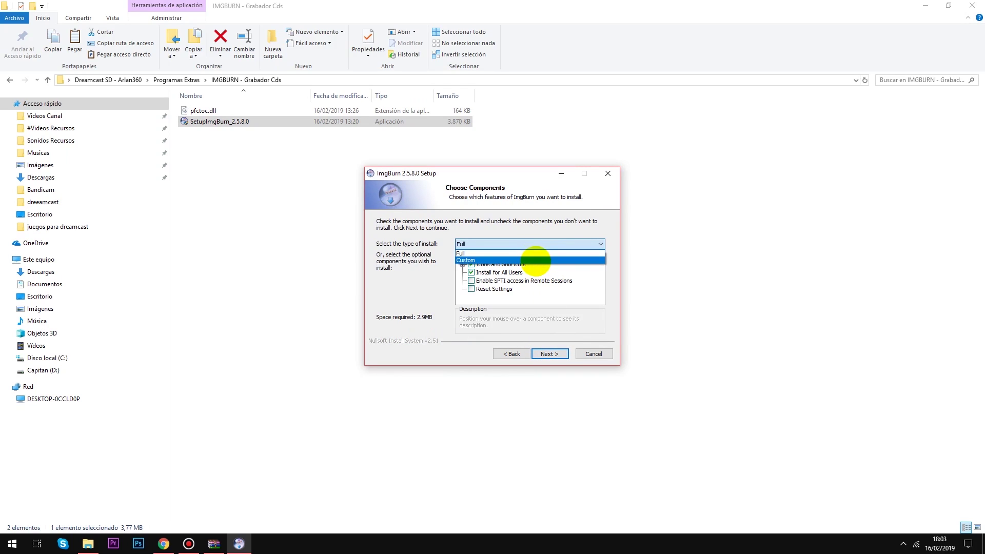
pyautogui.click(535, 260)
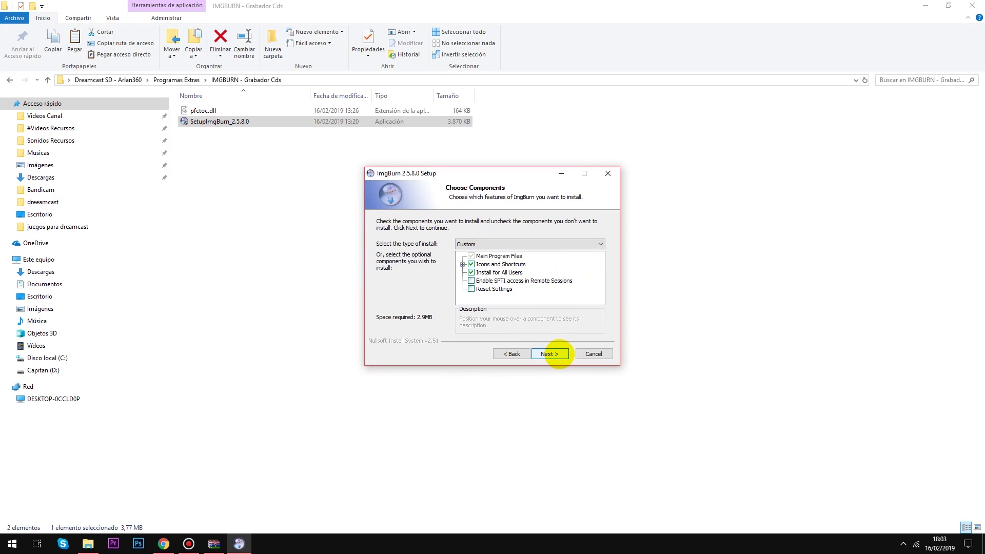
pyautogui.click(553, 354)
pyautogui.click(551, 354)
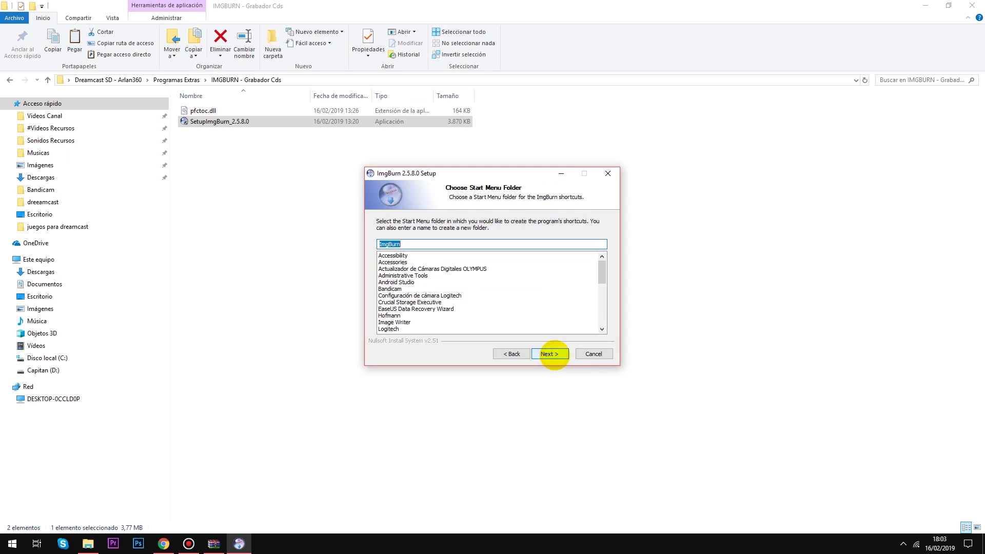
pyautogui.click(553, 354)
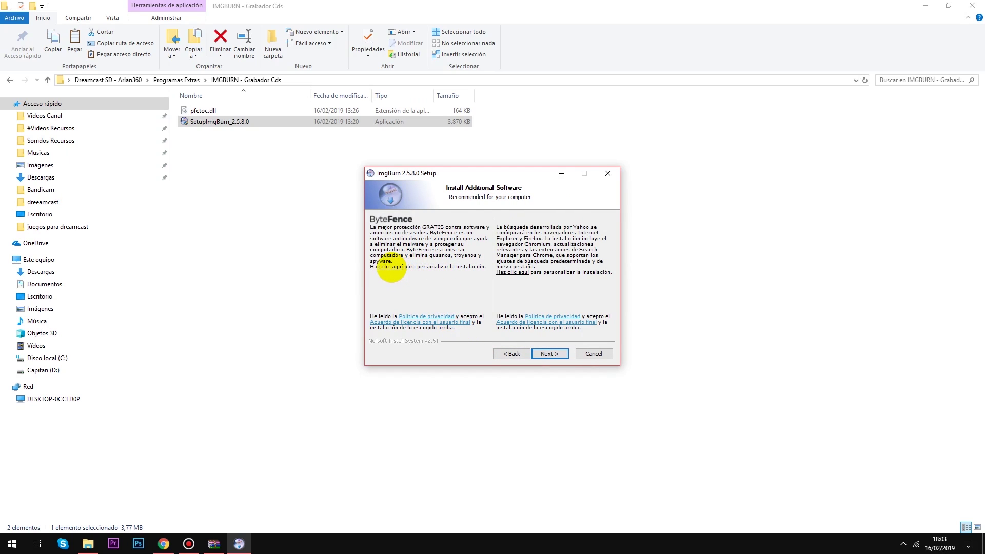
# Step: Decline the bundled ByteFence, Chromium browser and Yahoo search offers and continue the ImgBurn installation
pyautogui.click(373, 266)
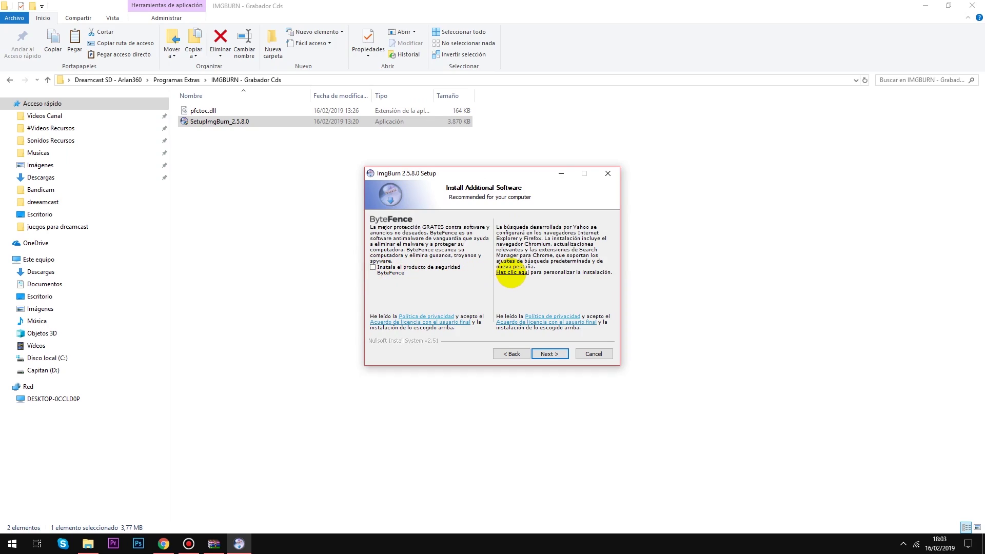
pyautogui.click(507, 272)
pyautogui.click(499, 278)
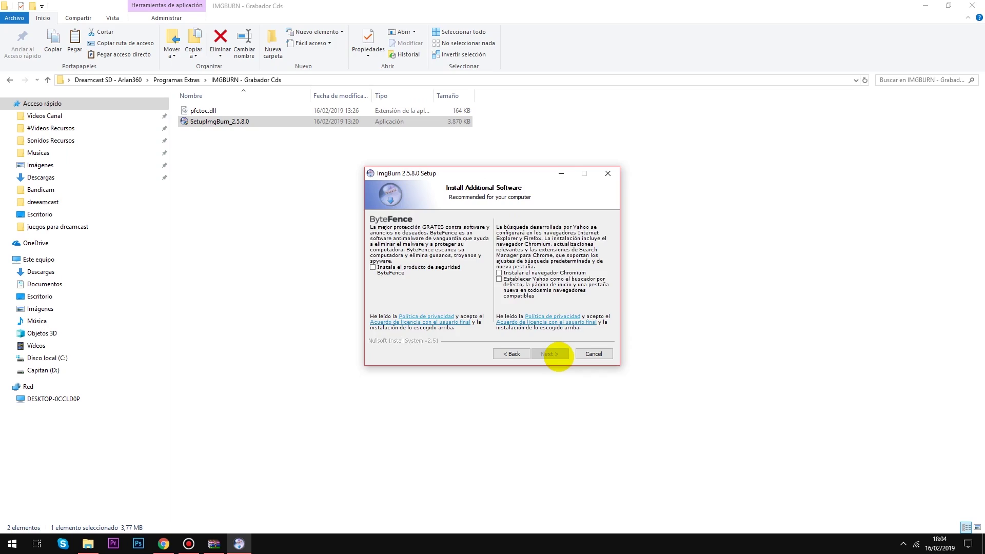
pyautogui.click(558, 355)
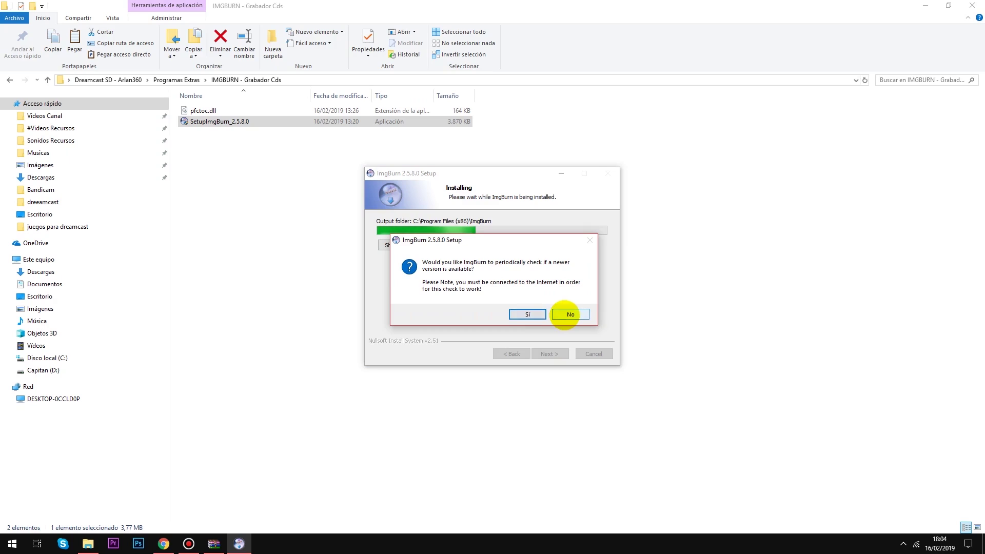
# Step: Refuse the periodic check for newer ImgBurn versions, minimize the browser window and finish the setup wizard
pyautogui.click(564, 315)
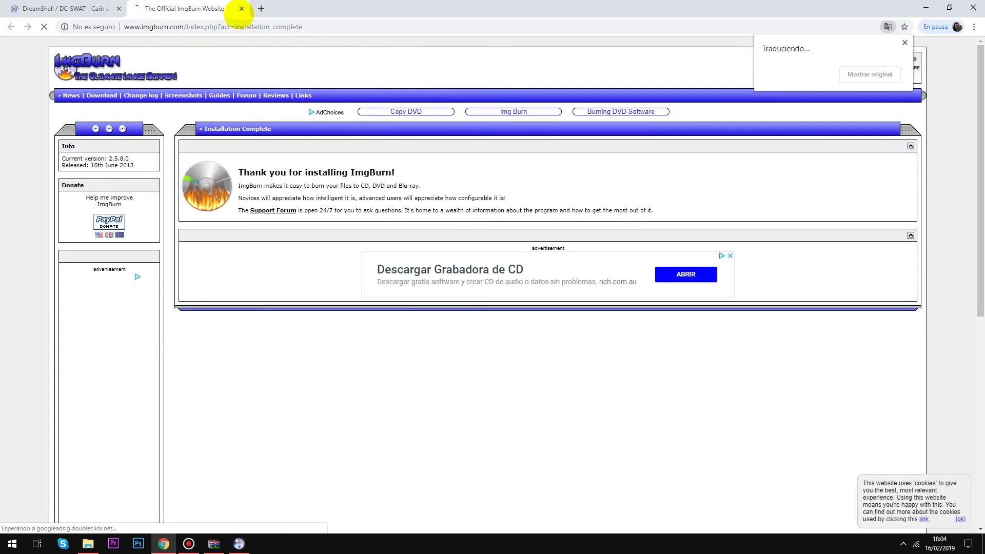
pyautogui.click(923, 7)
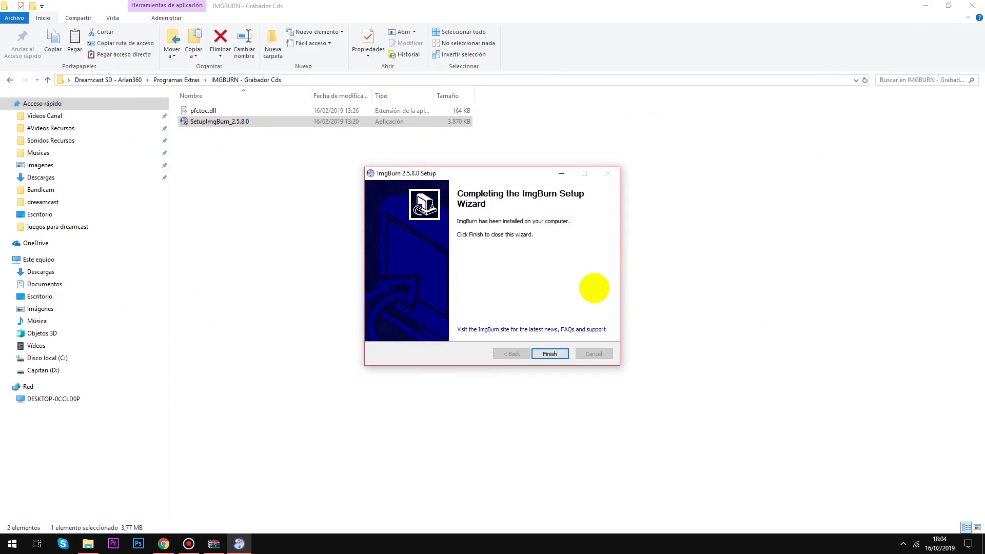
pyautogui.click(562, 351)
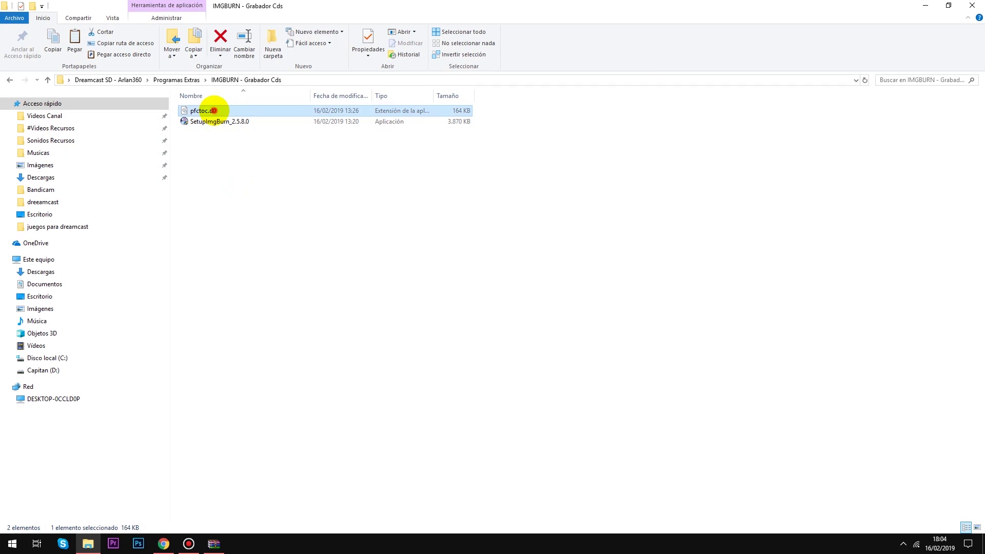
# Step: Copy the pfctoc.dll file from the "IMGBURN - Grabador Cds" folder
pyautogui.click(215, 110)
pyautogui.rightClick(211, 112)
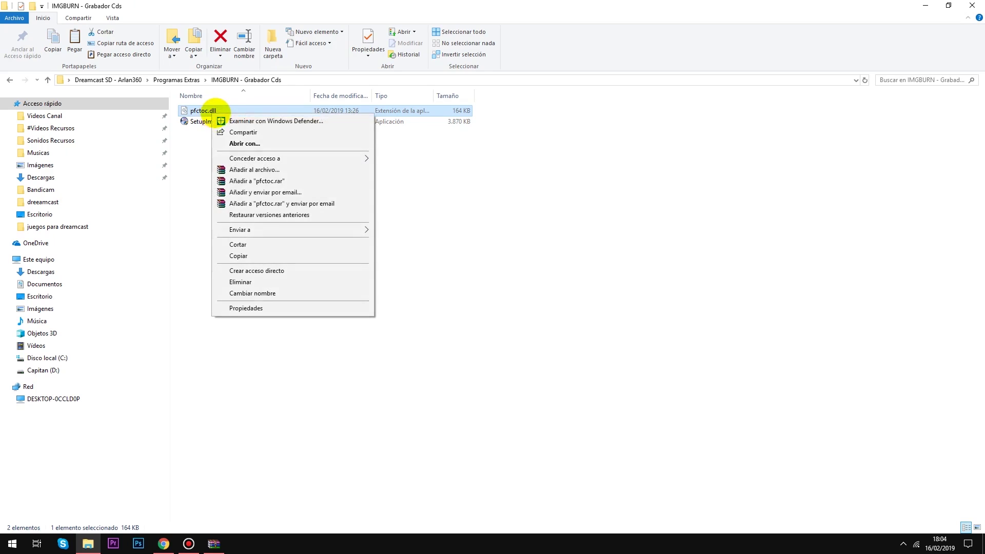
pyautogui.click(239, 256)
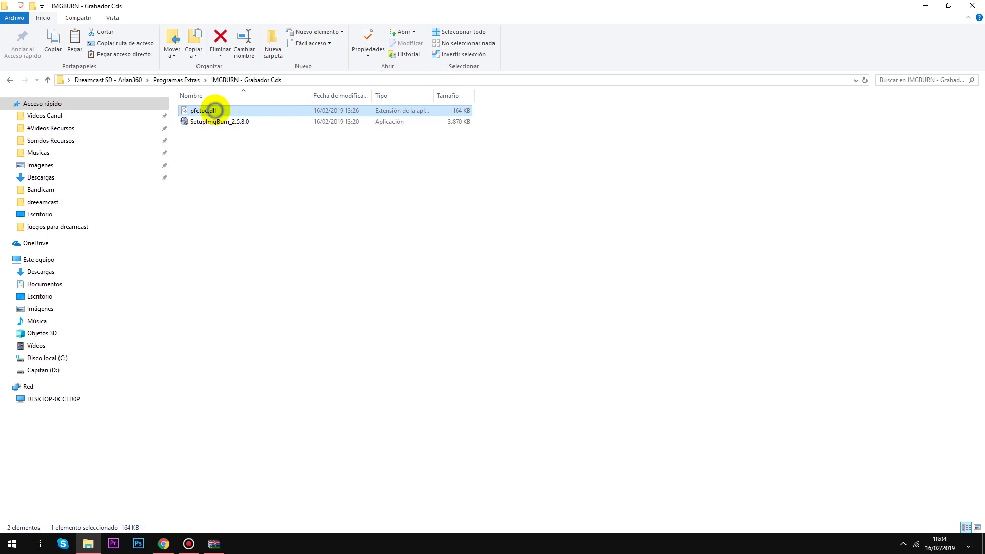
pyautogui.rightClick(216, 110)
pyautogui.click(253, 252)
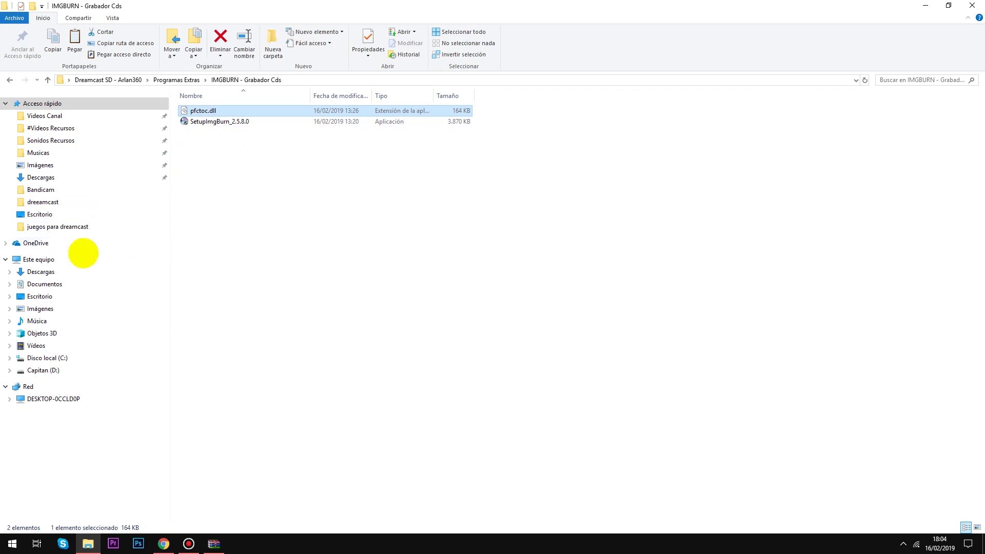
# Step: Paste pfctoc.dll into the ImgBurn folder under Archivos de programa (x86) on drive C:, granting administrator permission, and close the window
pyautogui.click(38, 260)
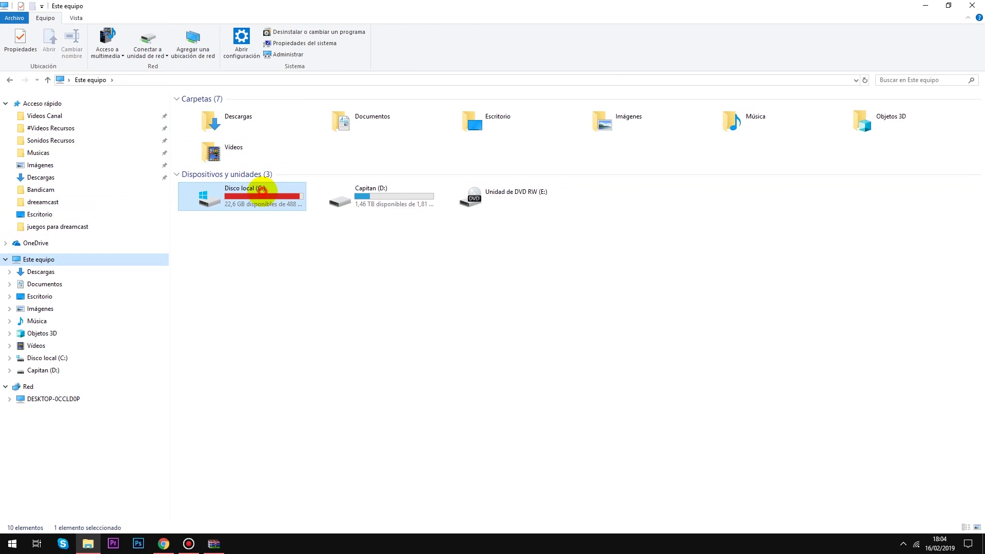
pyautogui.doubleClick(227, 257)
pyautogui.doubleClick(236, 124)
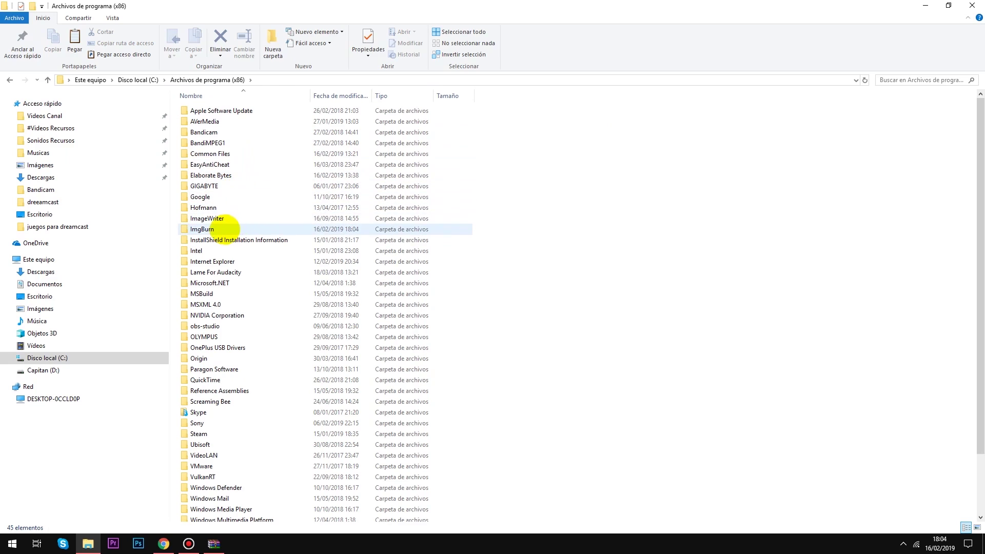
pyautogui.doubleClick(215, 230)
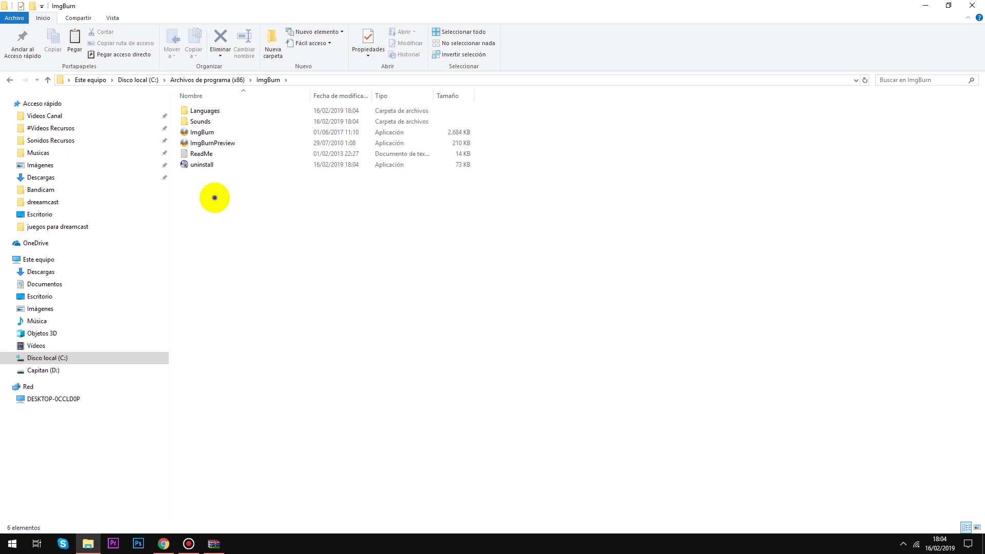
pyautogui.rightClick(214, 198)
pyautogui.click(249, 270)
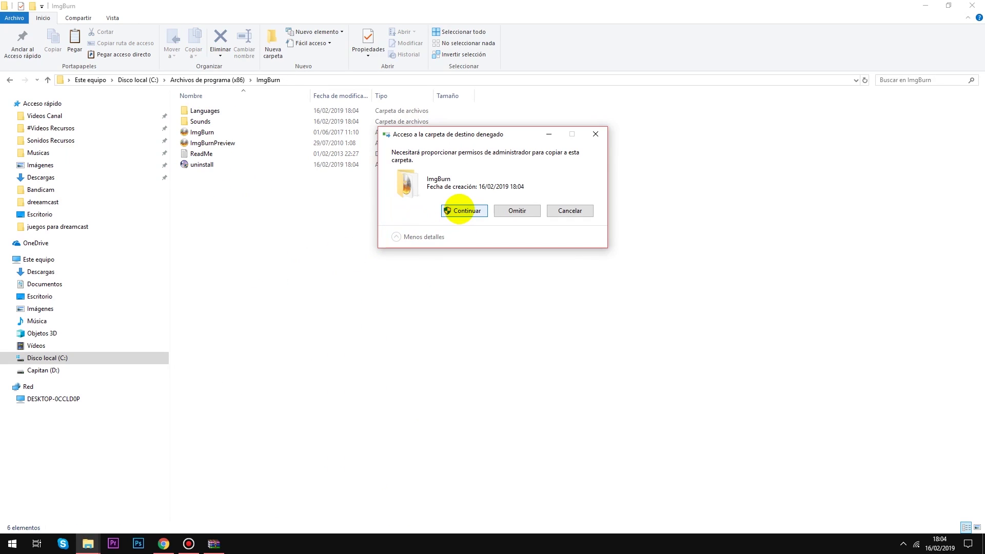
pyautogui.click(460, 210)
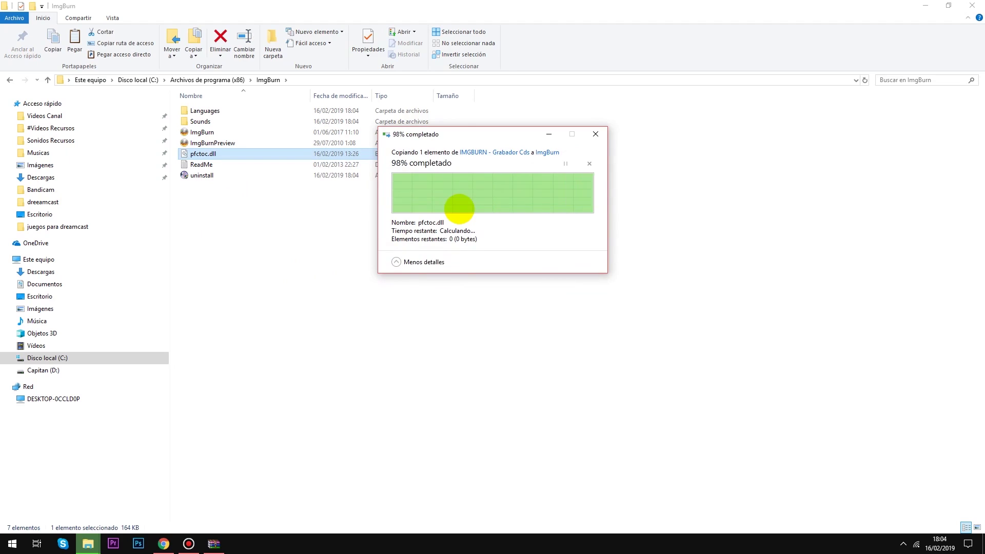
pyautogui.click(973, 5)
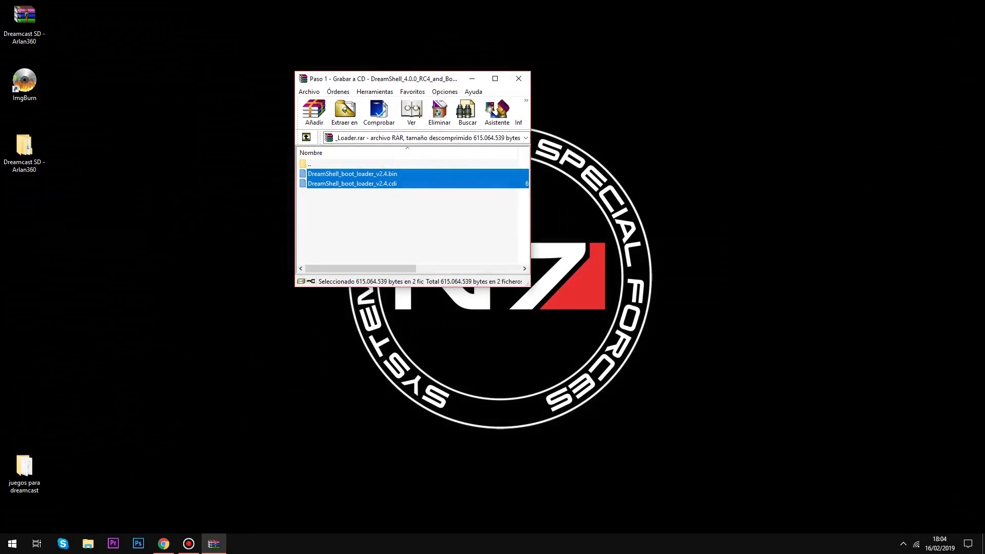
# Step: Close the archive window and open DreamShell_boot_loader_v2.4.cdi from "Paso 1 - Grabar a CD", choosing ImgBurn as the application
pyautogui.click(522, 78)
pyautogui.doubleClick(24, 149)
pyautogui.doubleClick(237, 111)
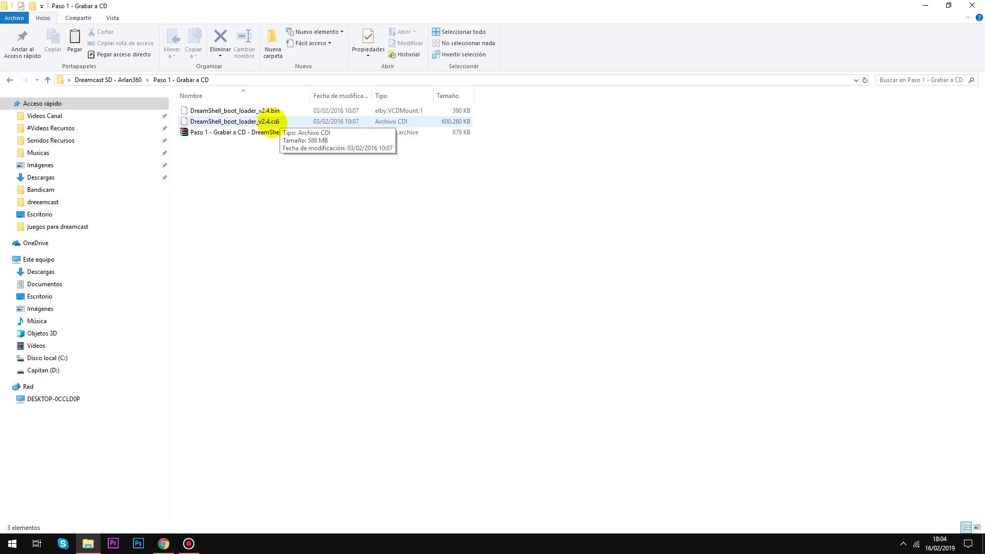
pyautogui.doubleClick(269, 122)
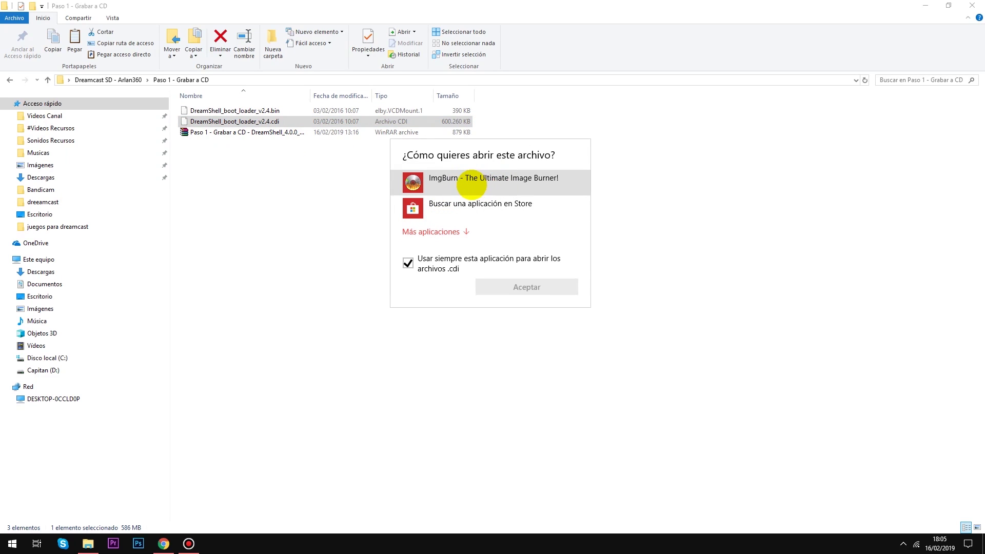
pyautogui.click(474, 185)
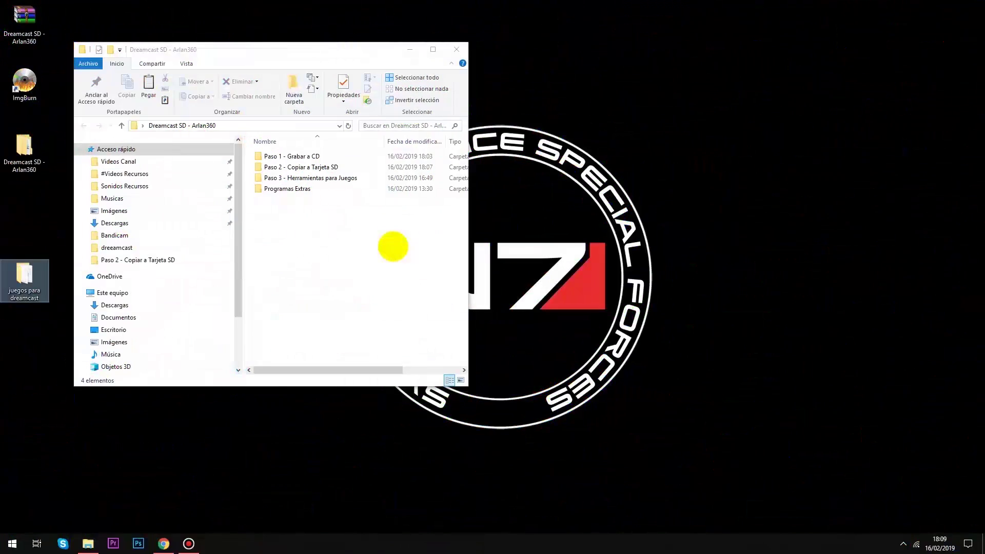
# Step: Open the "Paso 2 - Copiar a Tarjeta SD" folder, and open Este equipo in a separate window
pyautogui.click(303, 167)
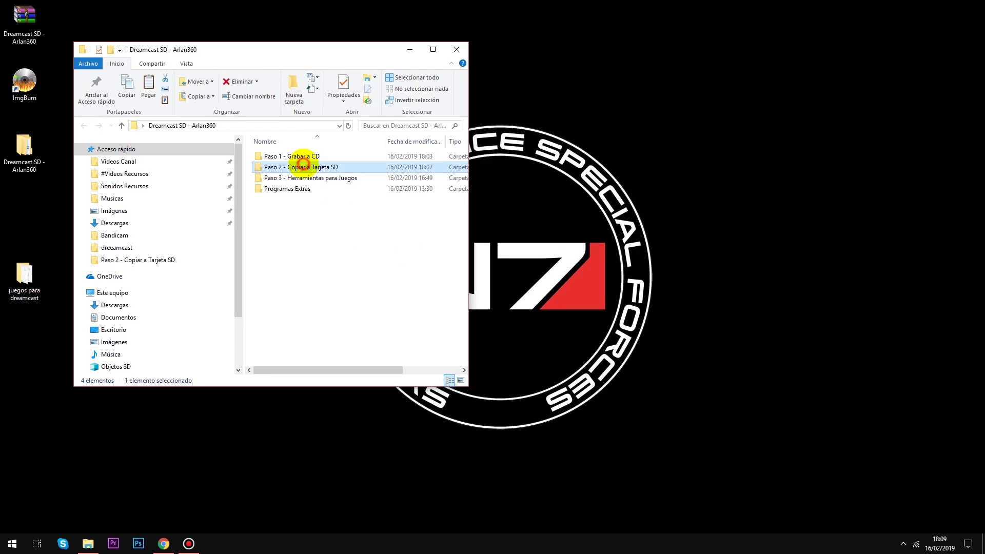
pyautogui.doubleClick(303, 166)
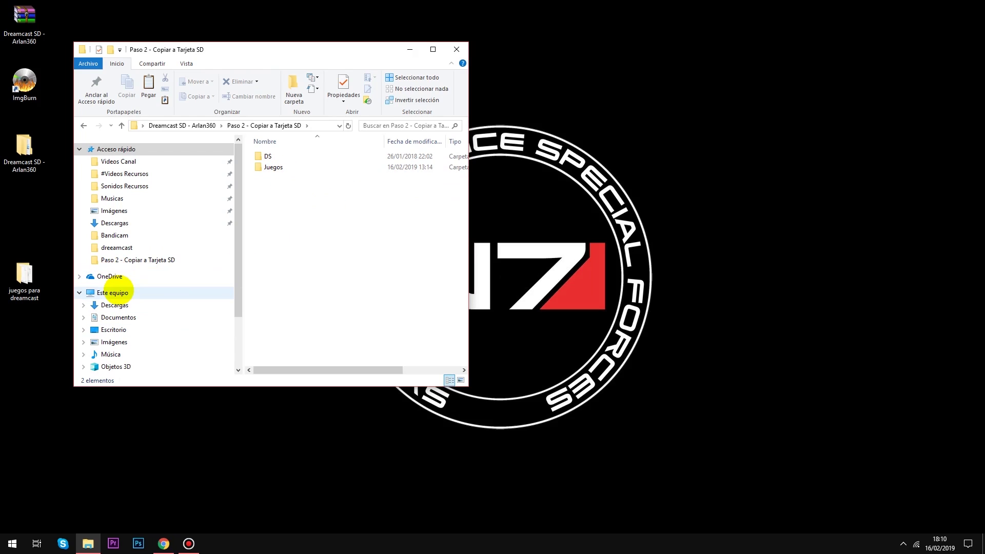
pyautogui.click(13, 543)
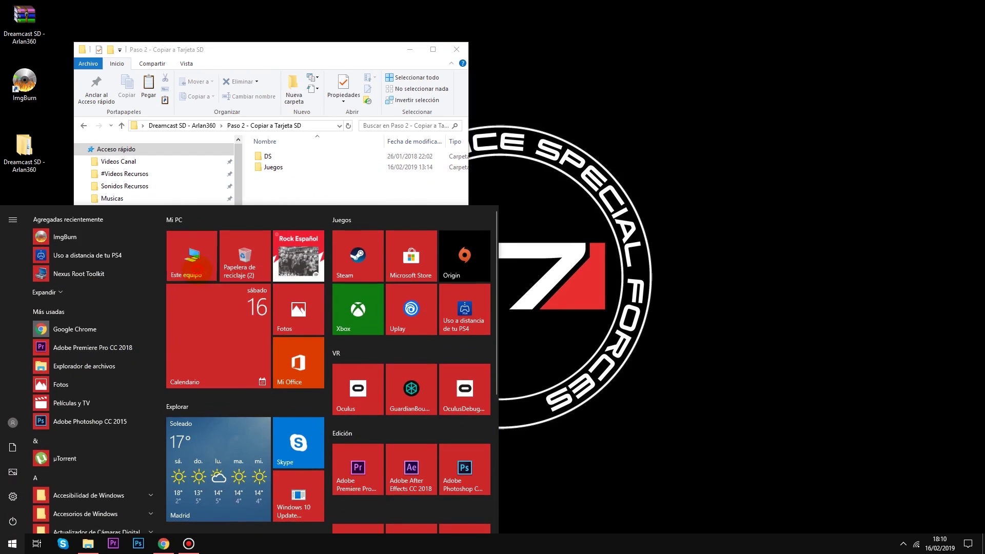
pyautogui.click(197, 268)
pyautogui.click(458, 63)
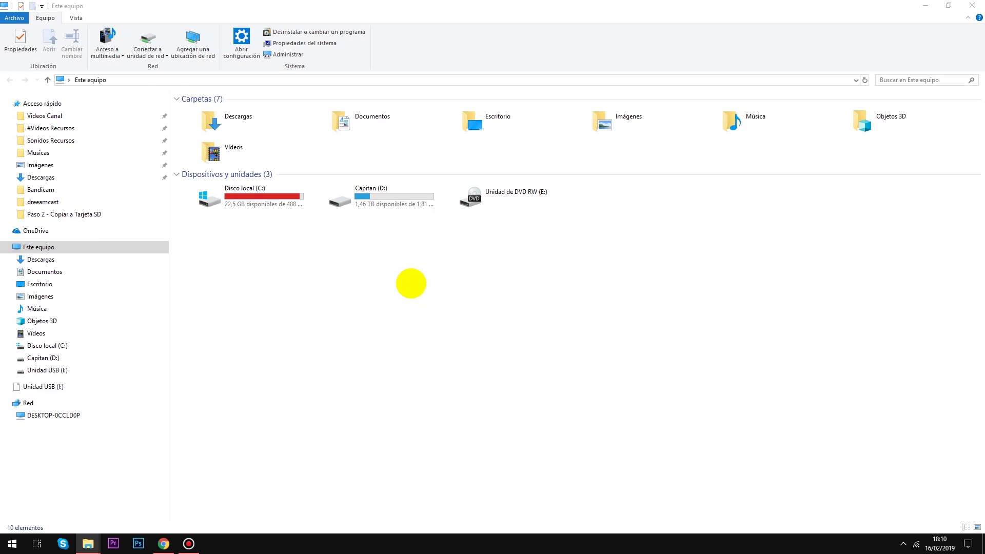
# Step: Open the format settings for Unidad USB (I:) and set the allocation unit size to Tamaño de asignación predeterminado
pyautogui.click(476, 77)
pyautogui.rightClick(645, 204)
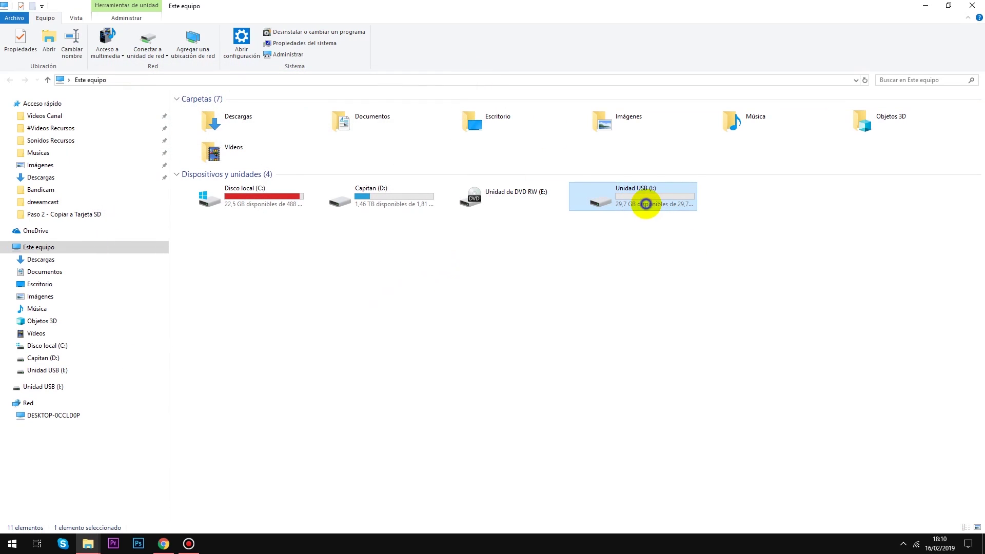
pyautogui.click(699, 441)
pyautogui.rightClick(652, 200)
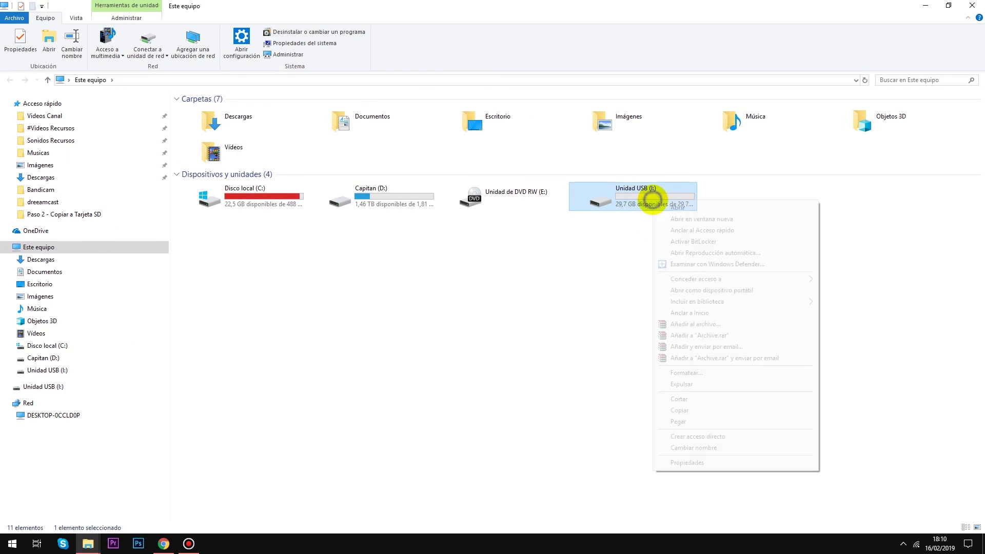
pyautogui.click(687, 377)
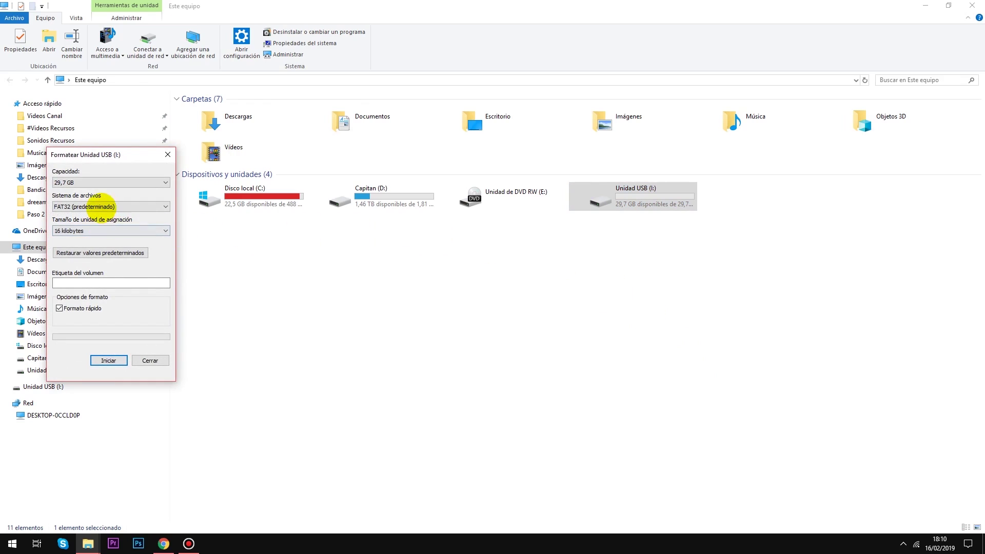
pyautogui.click(131, 230)
pyautogui.click(110, 240)
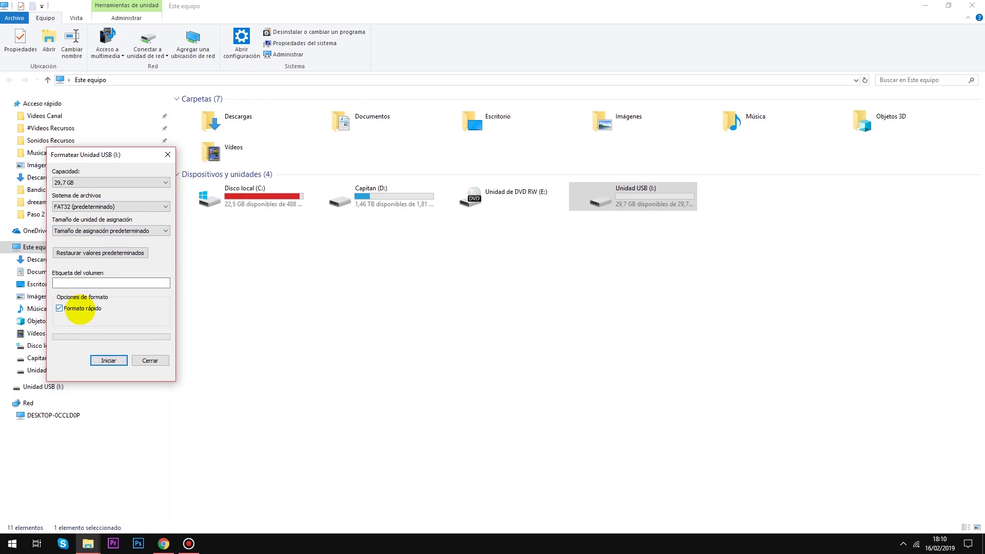
# Step: Run the quick FAT32 format of drive I:, accept the data-erasure warning, and close the format dialog
pyautogui.click(109, 360)
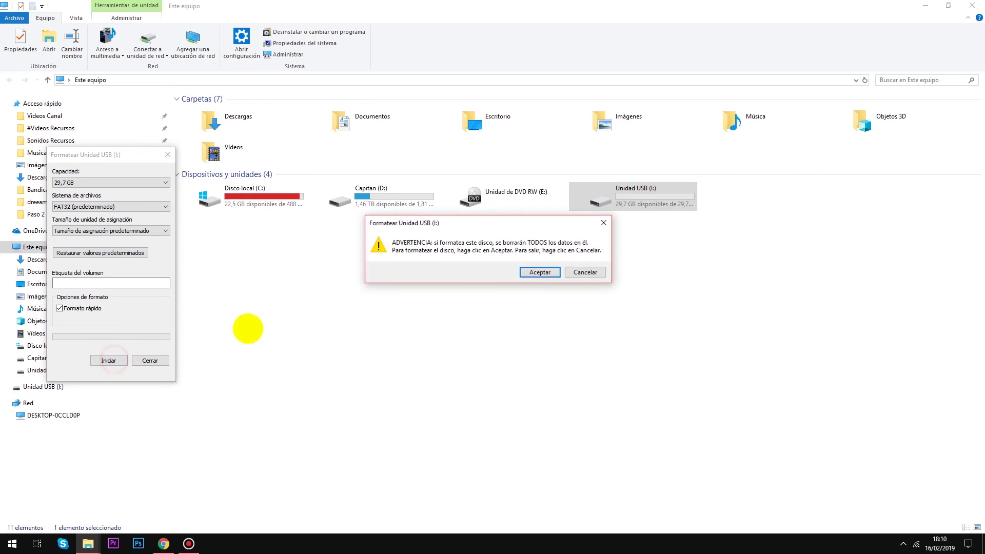
pyautogui.click(541, 275)
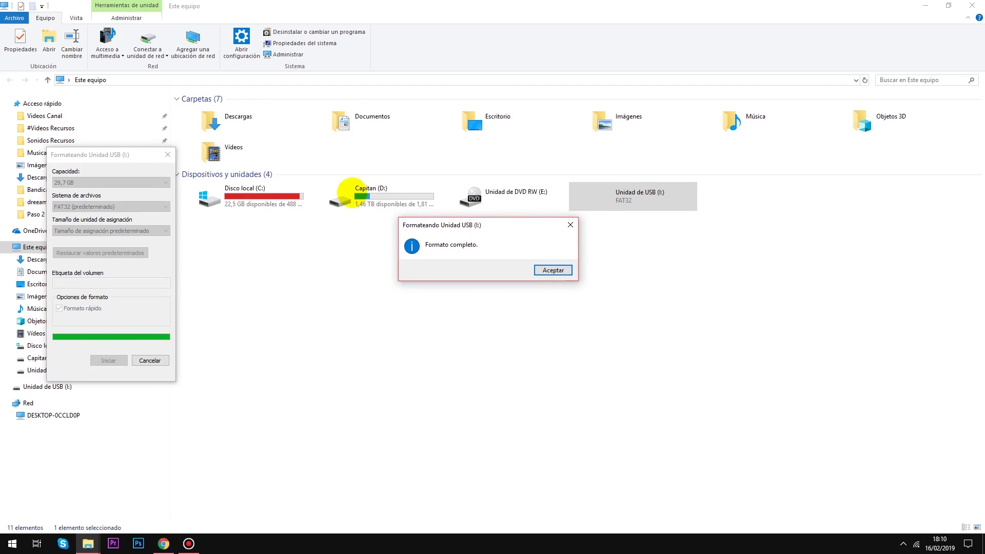
pyautogui.click(564, 271)
pyautogui.click(168, 154)
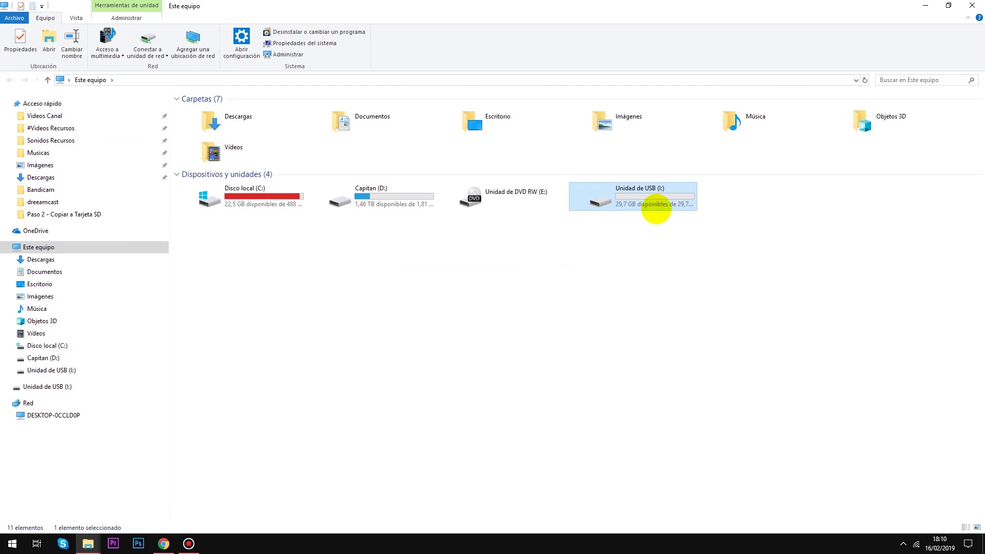
# Step: Open the USB drive (I:) beside the "Paso 2 - Copiar a Tarjeta SD" window and copy the DS and Juegos folders onto it
pyautogui.doubleClick(656, 209)
pyautogui.click(948, 5)
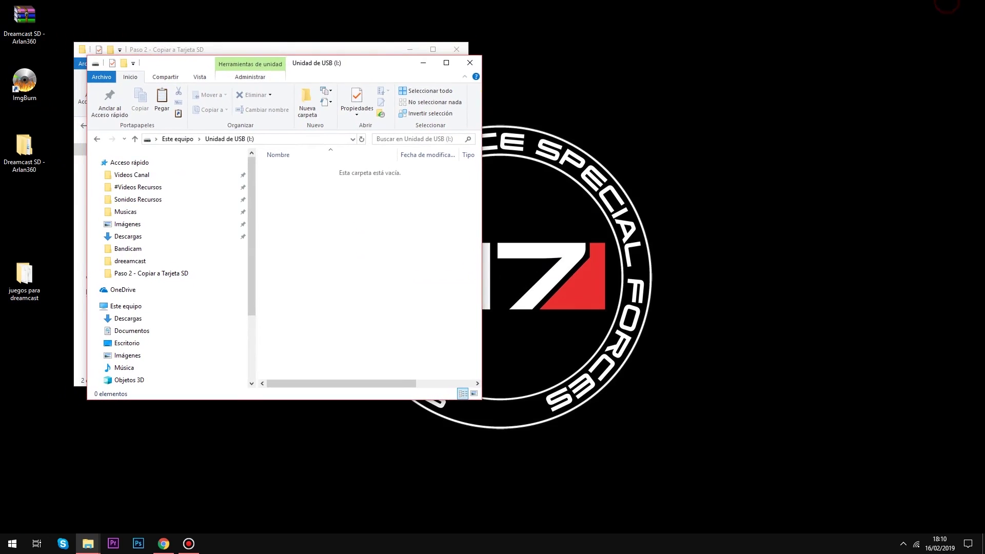
pyautogui.moveTo(321, 63); pyautogui.dragTo(731, 53)
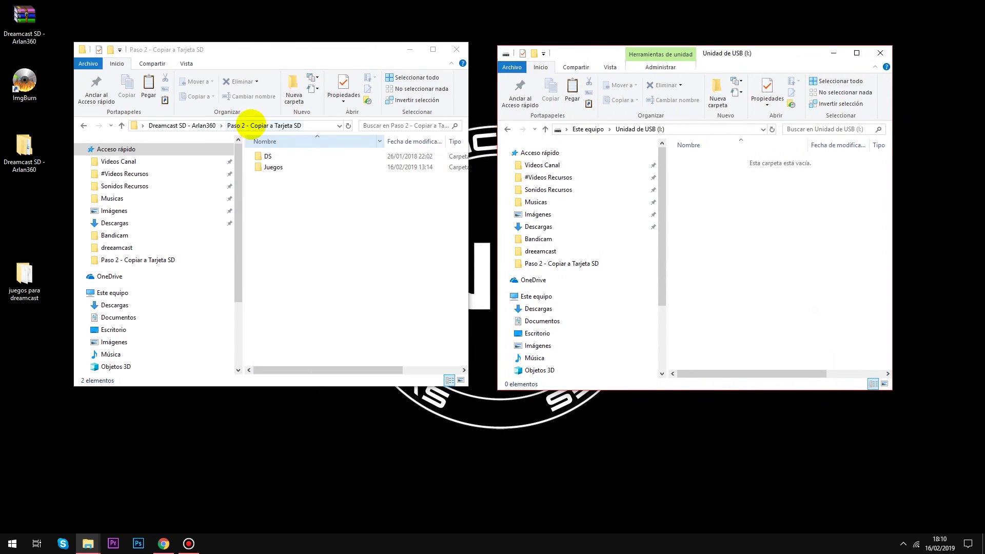
pyautogui.moveTo(301, 191); pyautogui.dragTo(734, 204)
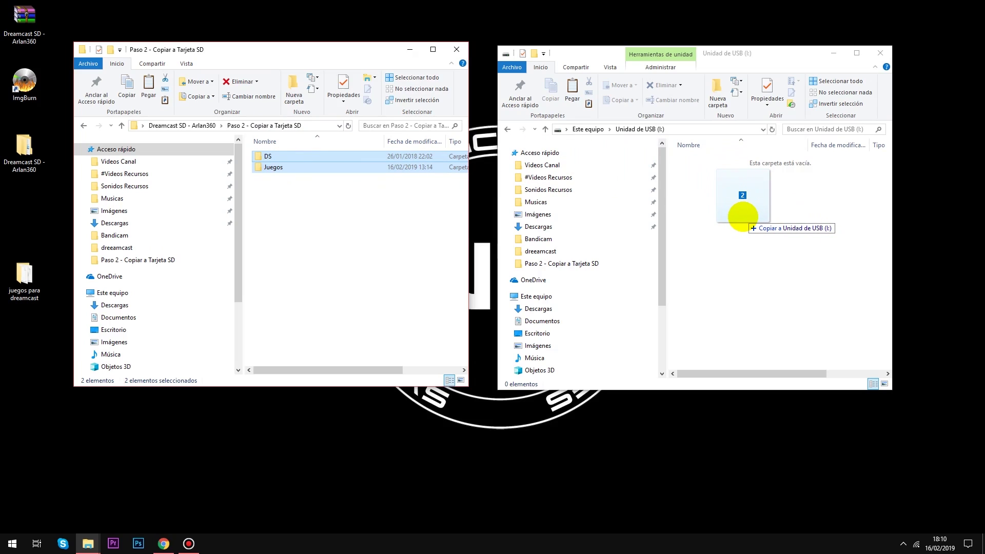
pyautogui.moveTo(742, 217); pyautogui.dragTo(742, 216)
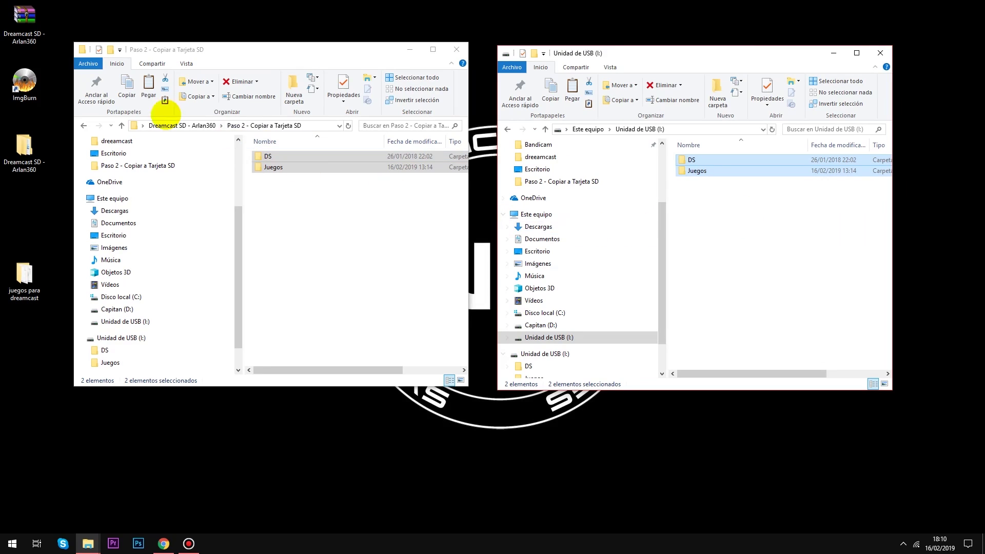
# Step: Return to the "Dreamcast SD - Arlan360" folder and open the desktop folder "juegos para dreamcast" in a window below it
pyautogui.click(83, 125)
pyautogui.click(304, 179)
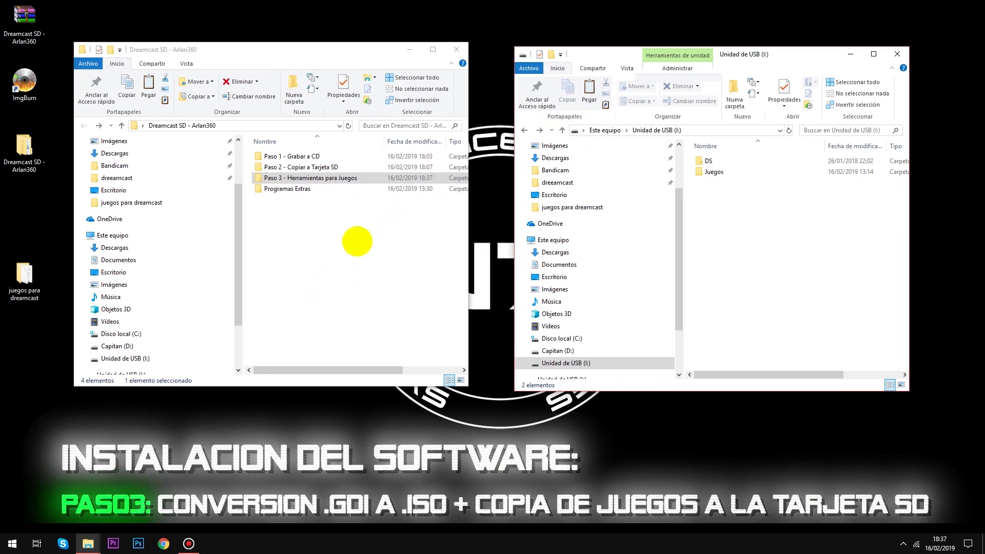
pyautogui.doubleClick(24, 280)
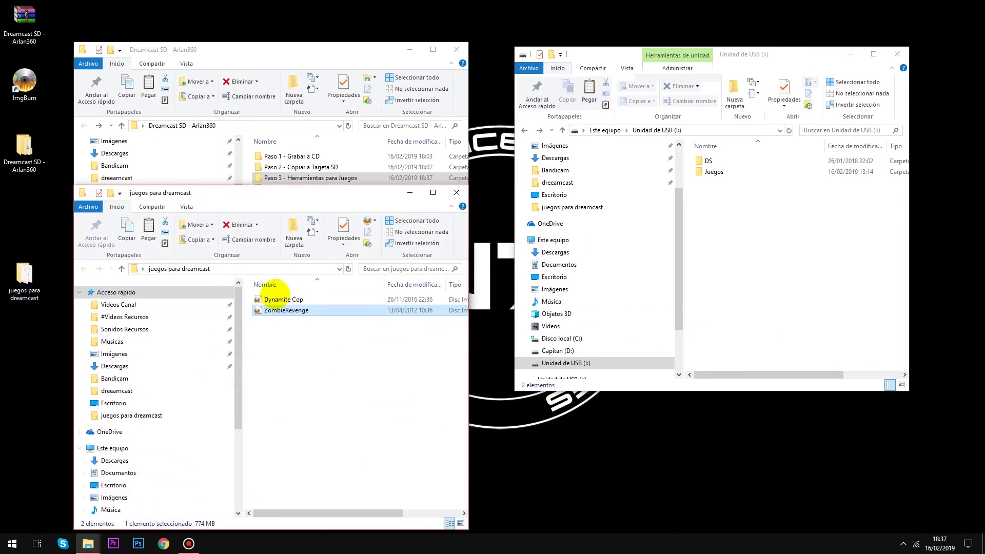
pyautogui.click(365, 199)
pyautogui.moveTo(366, 213); pyautogui.dragTo(367, 223)
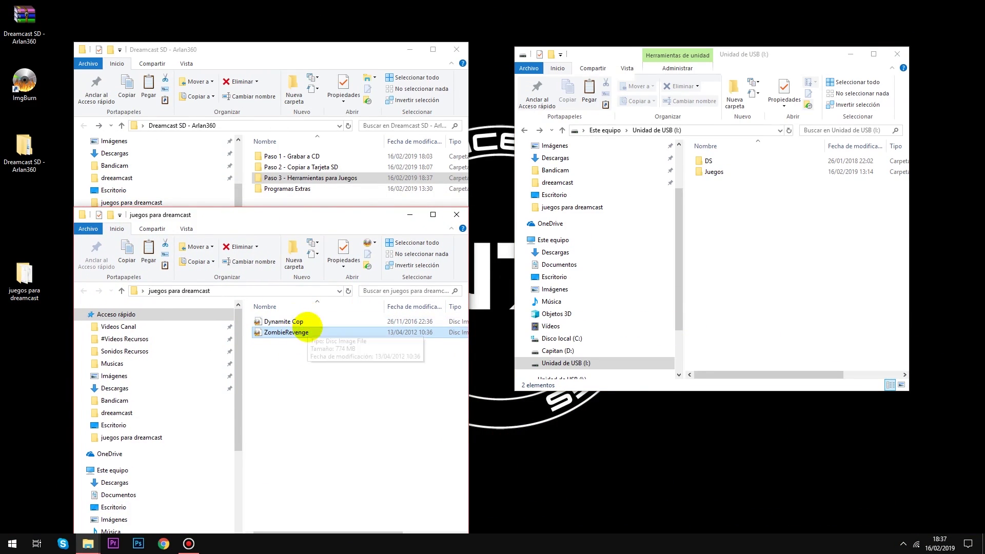
# Step: Check the file extension of Dynamite Cop in its detailed properties, then close the properties
pyautogui.keyDown('ctrl'); pyautogui.click(308, 322); pyautogui.keyUp('ctrl')
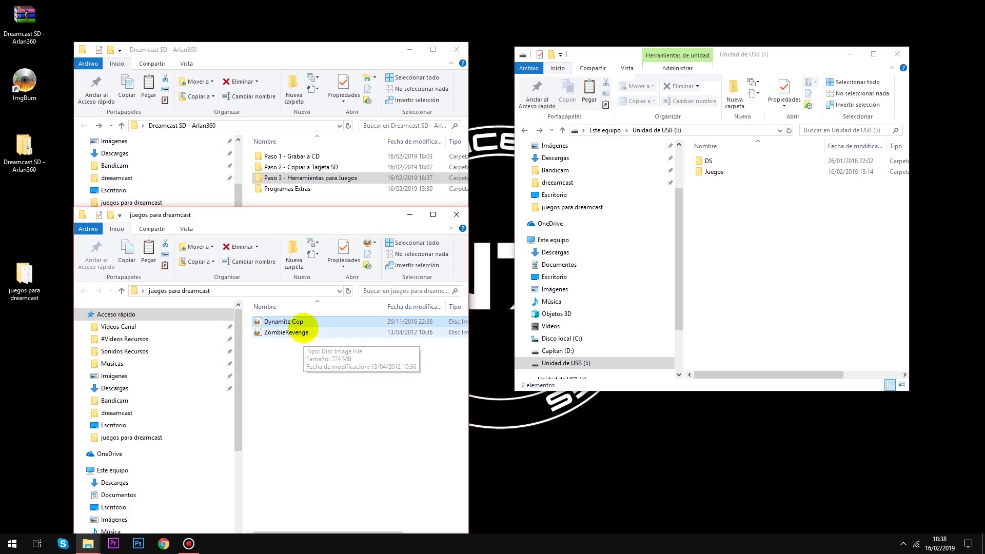
pyautogui.rightClick(307, 322)
pyautogui.click(323, 315)
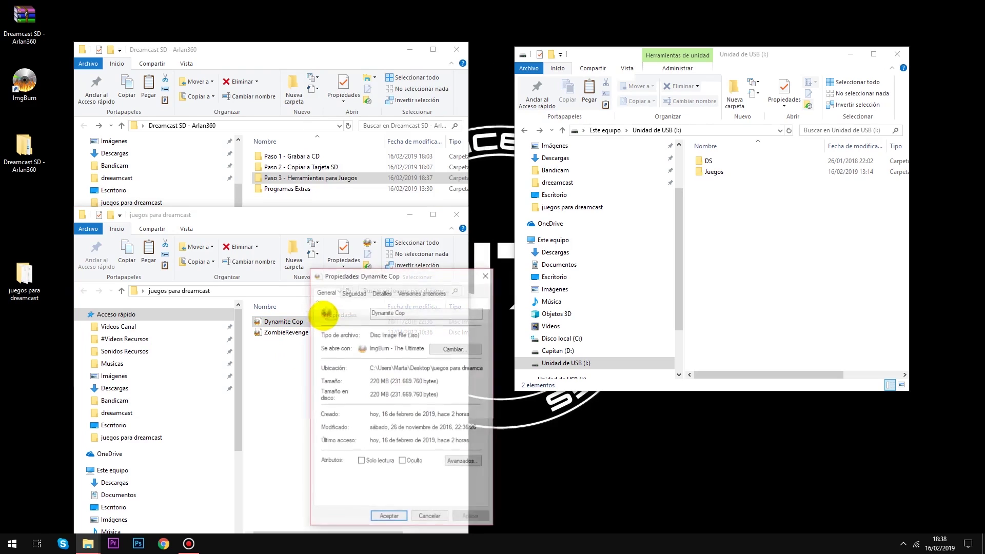
pyautogui.click(382, 291)
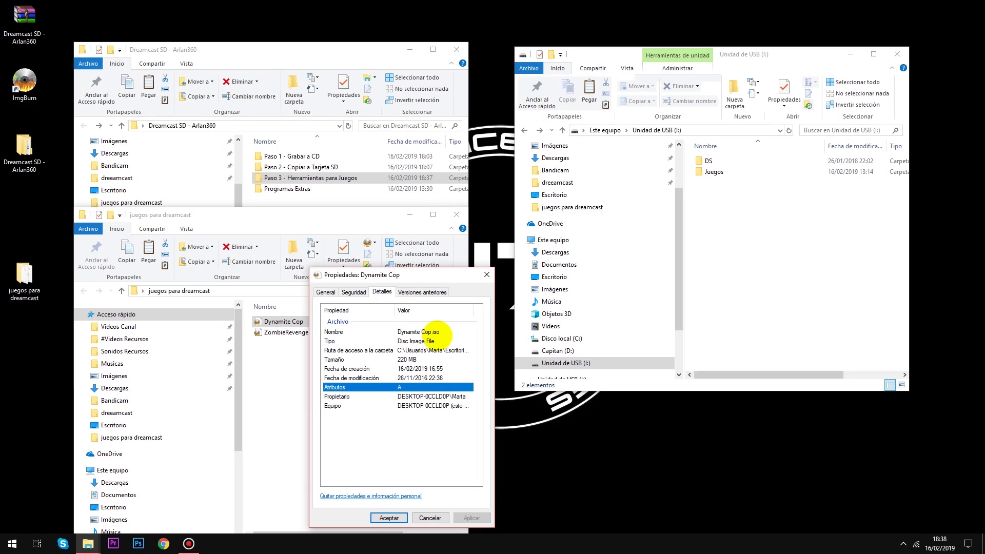
pyautogui.click(487, 274)
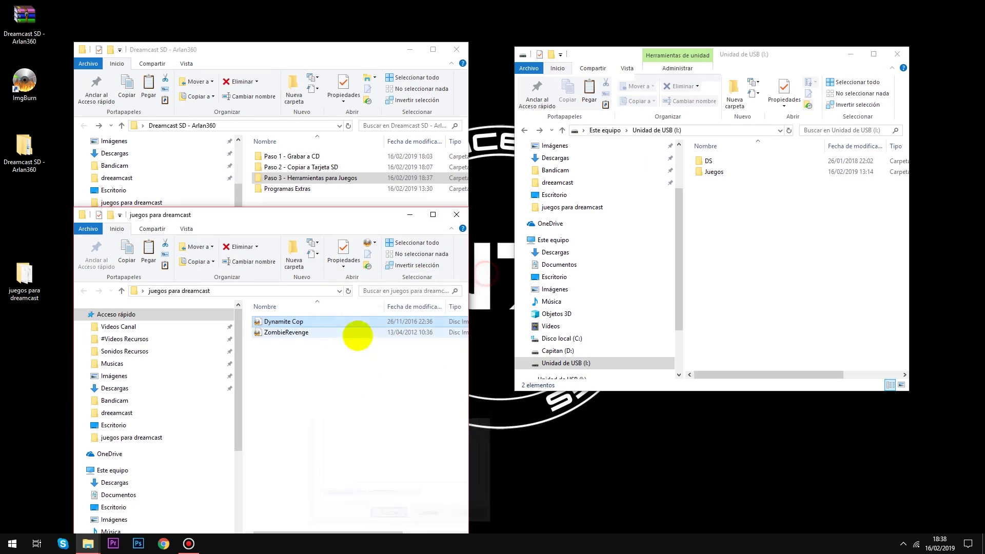
# Step: Check the file extension of ZombieRevenge in its detailed properties, then close the properties
pyautogui.click(286, 333)
pyautogui.rightClick(287, 332)
pyautogui.click(315, 326)
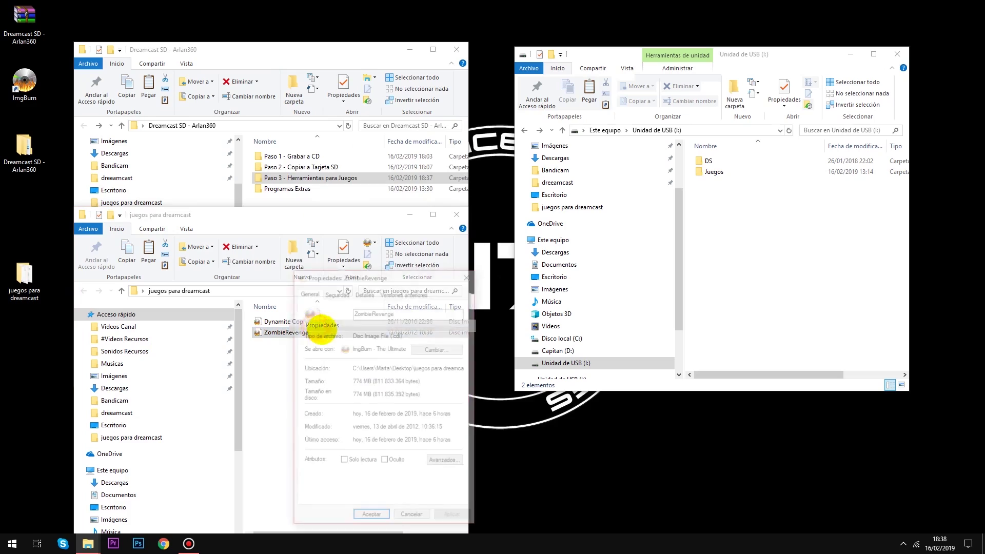
pyautogui.click(364, 292)
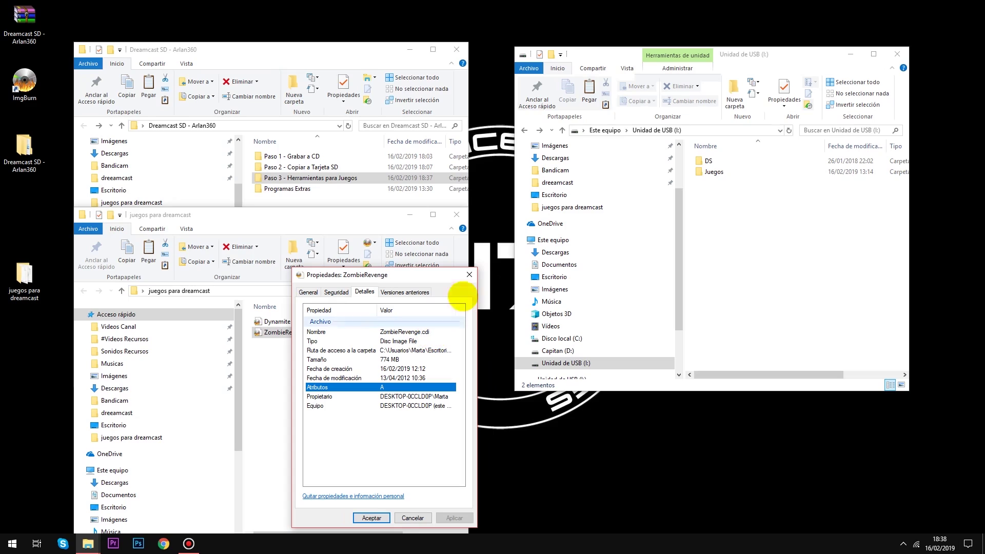
pyautogui.click(469, 275)
# Step: Copy the Dynamite Cop image into the Juegos folder on the USB drive (I:)
pyautogui.click(298, 322)
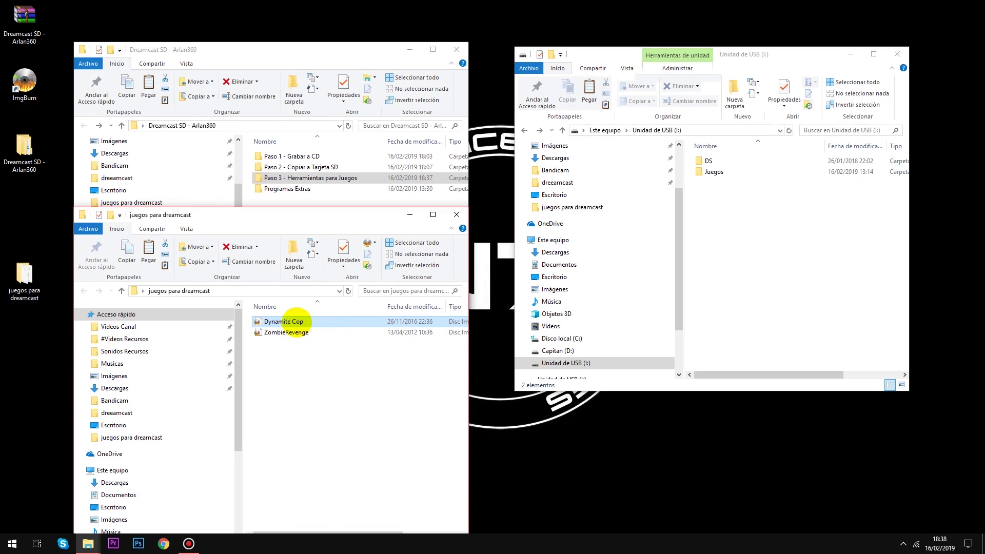
pyautogui.moveTo(292, 318); pyautogui.dragTo(723, 175)
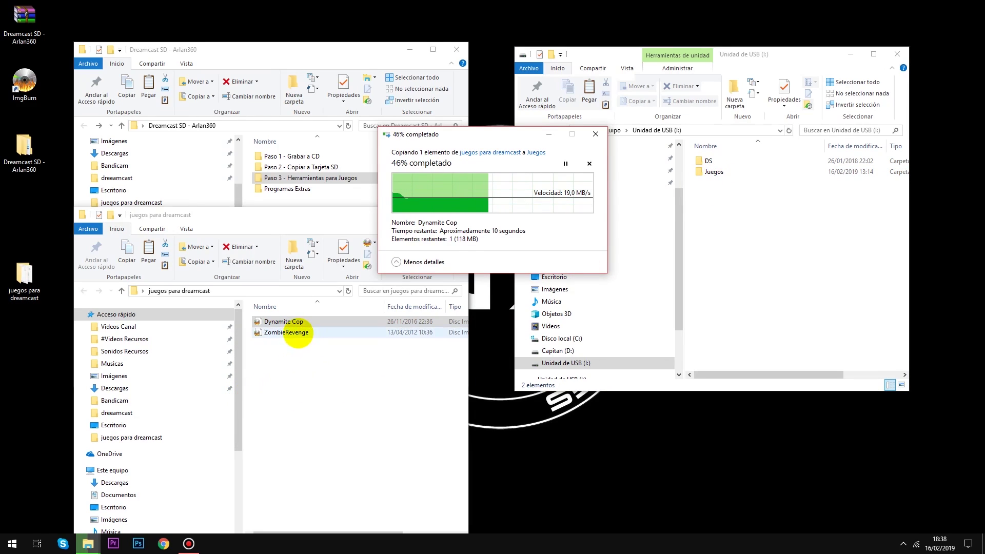
pyautogui.click(296, 333)
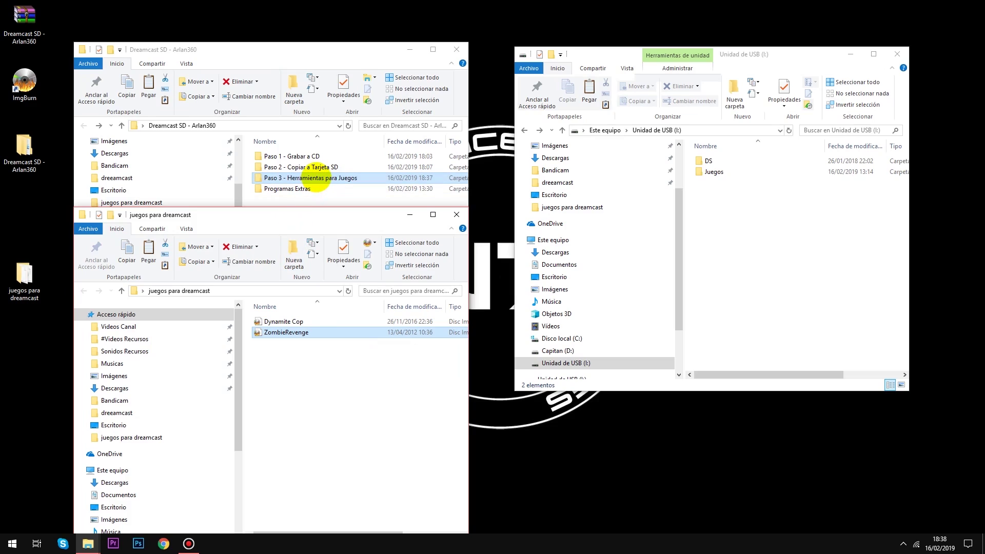
# Step: Run DTLiteInstaller from "Paso 3 - Herramientas para Juegos", choose Licencia Gratuita, and start the installation
pyautogui.doubleClick(316, 178)
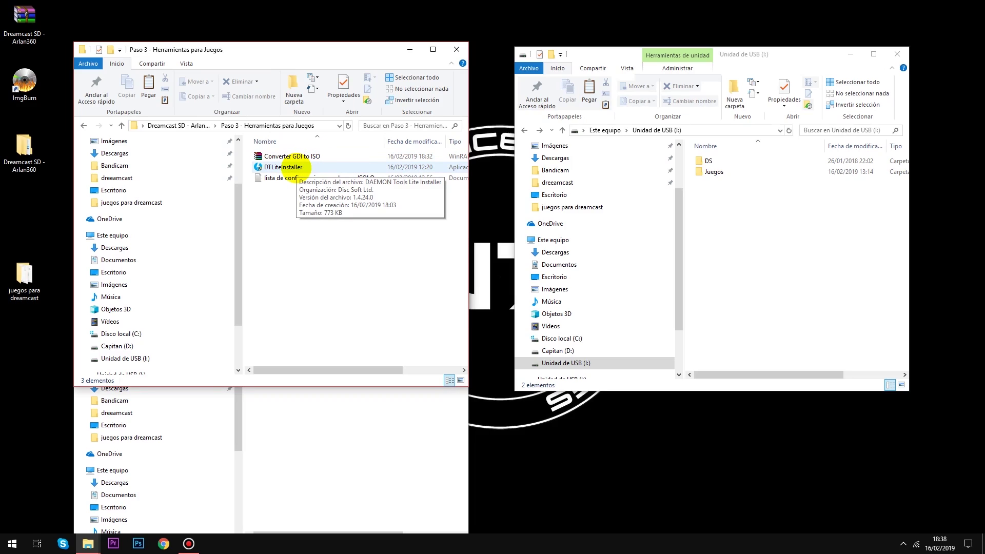
pyautogui.click(286, 167)
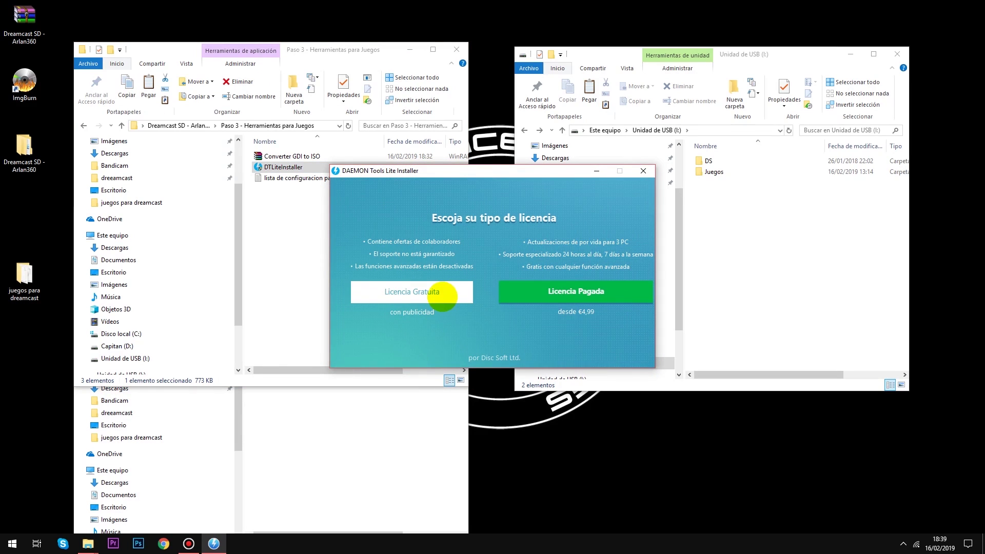
pyautogui.click(442, 296)
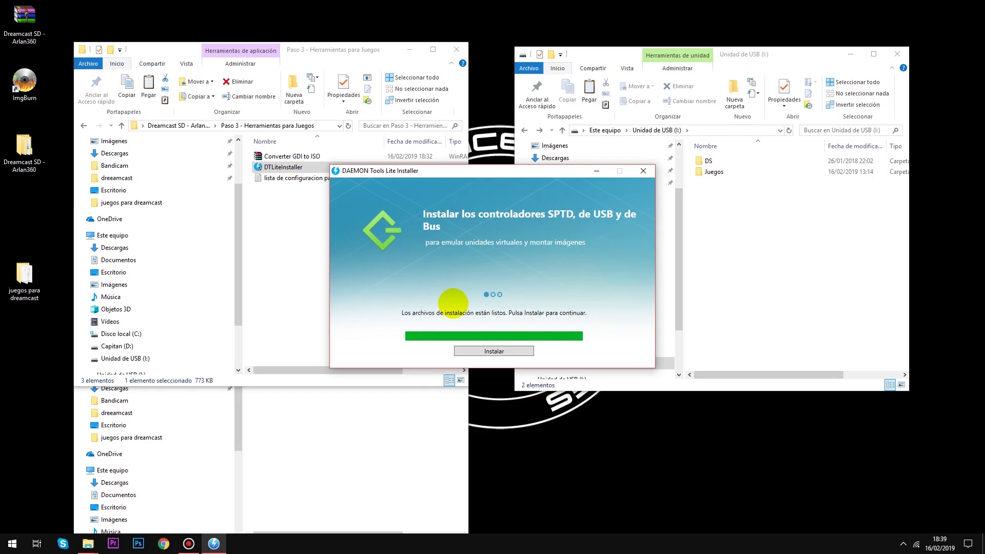
pyautogui.click(494, 351)
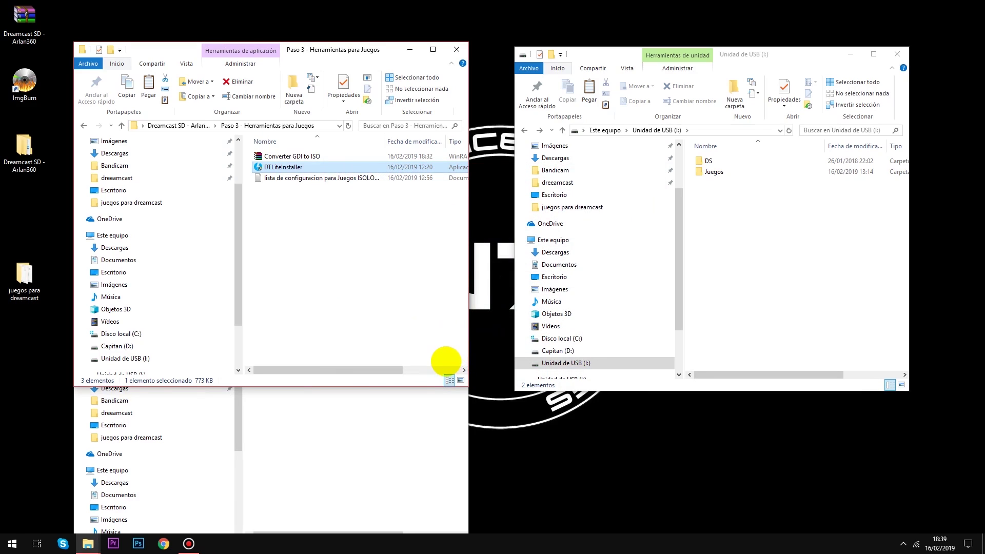
# Step: Accept the free license in the DAEMON Tools Lite setup, decline the ByteFence, Chromium and Yahoo offers, and install the program
pyautogui.click(376, 292)
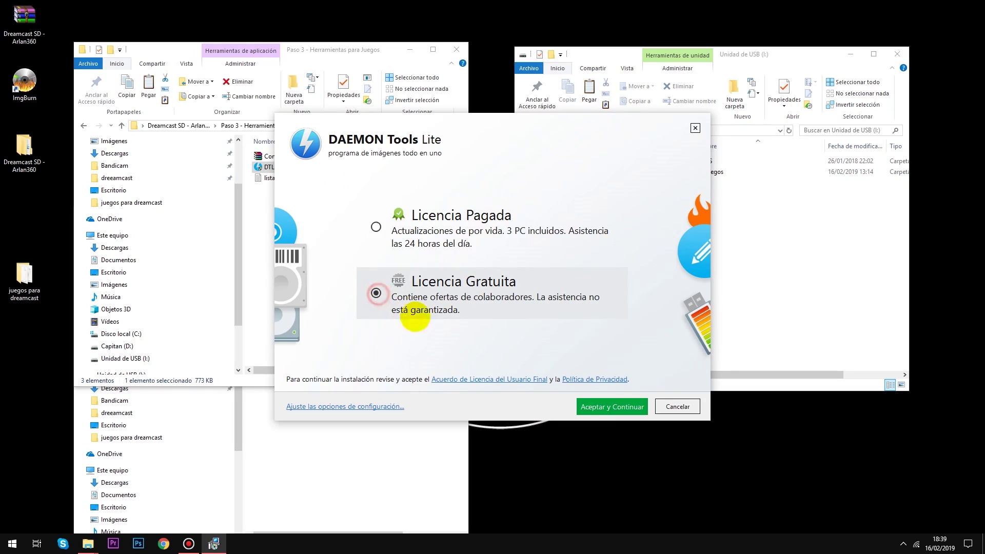
pyautogui.click(606, 407)
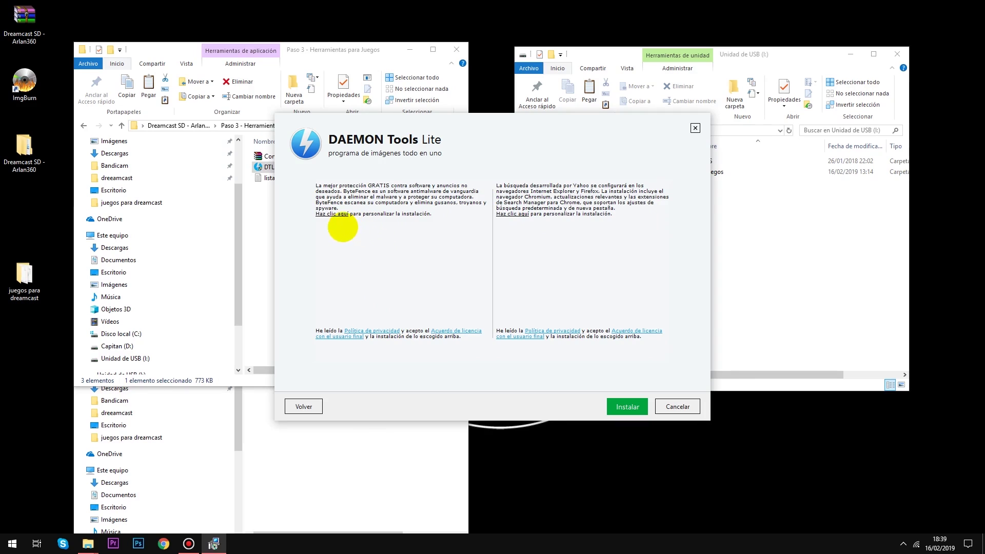
pyautogui.click(338, 214)
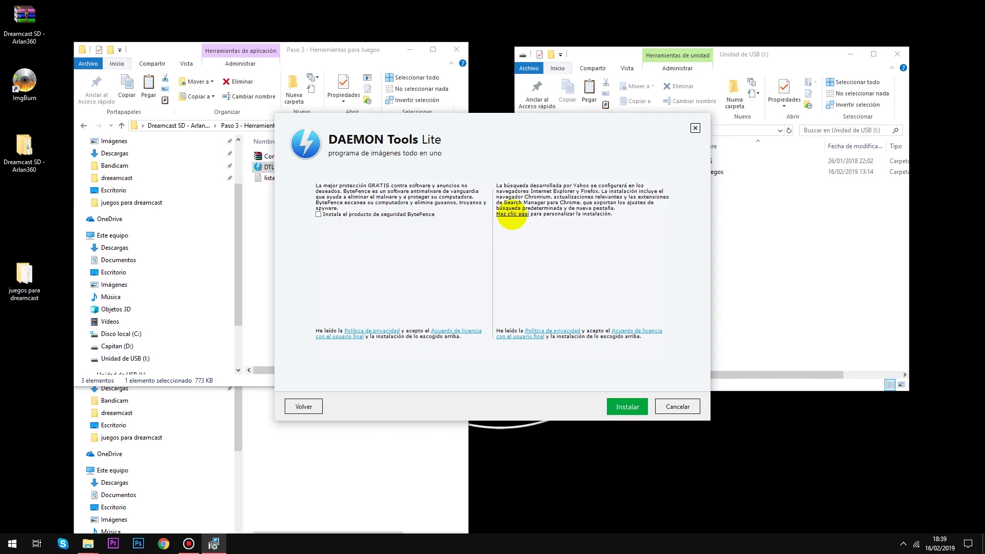
pyautogui.click(511, 214)
pyautogui.click(498, 215)
pyautogui.click(498, 220)
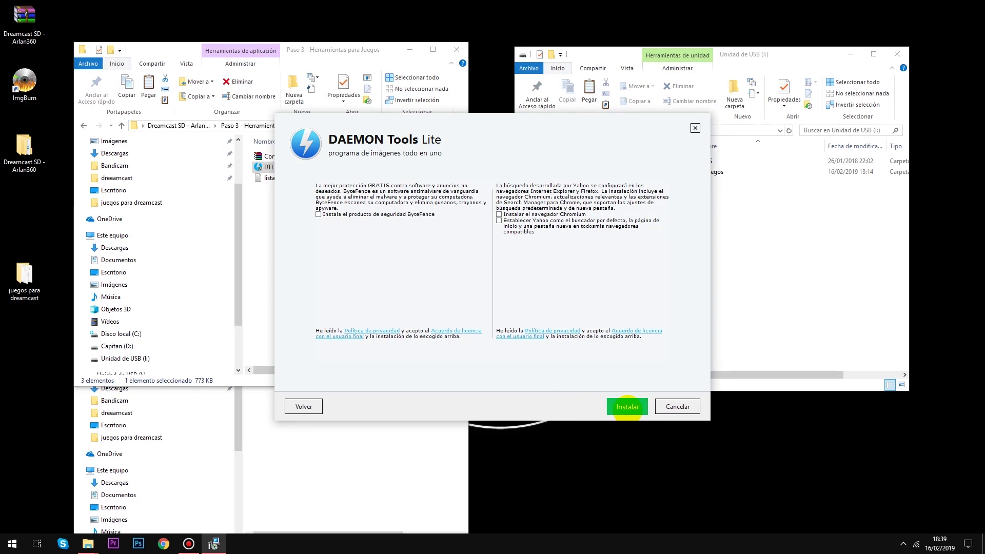
pyautogui.click(627, 407)
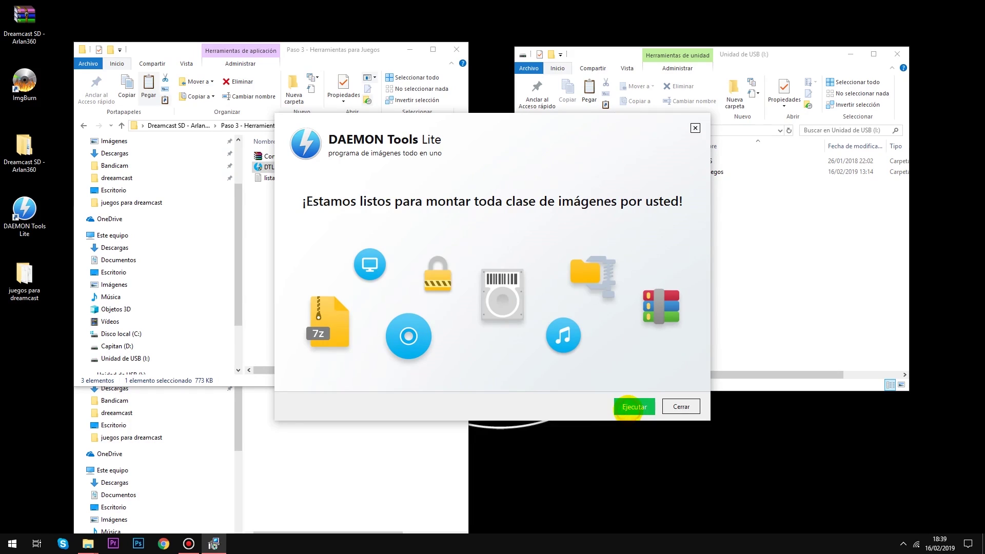
# Step: Launch DAEMON Tools Lite, close its welcome web page, and open the Unidades section
pyautogui.click(634, 407)
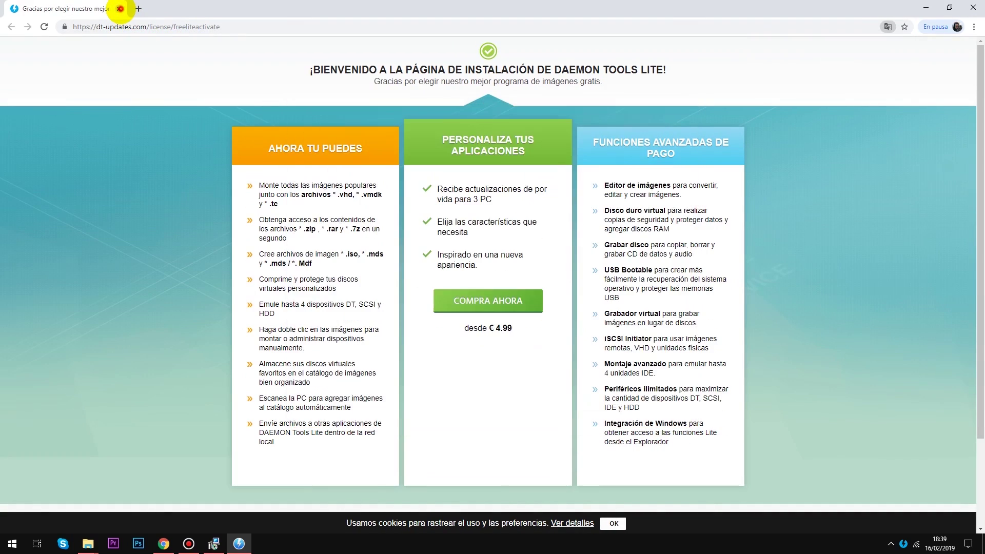
pyautogui.click(119, 9)
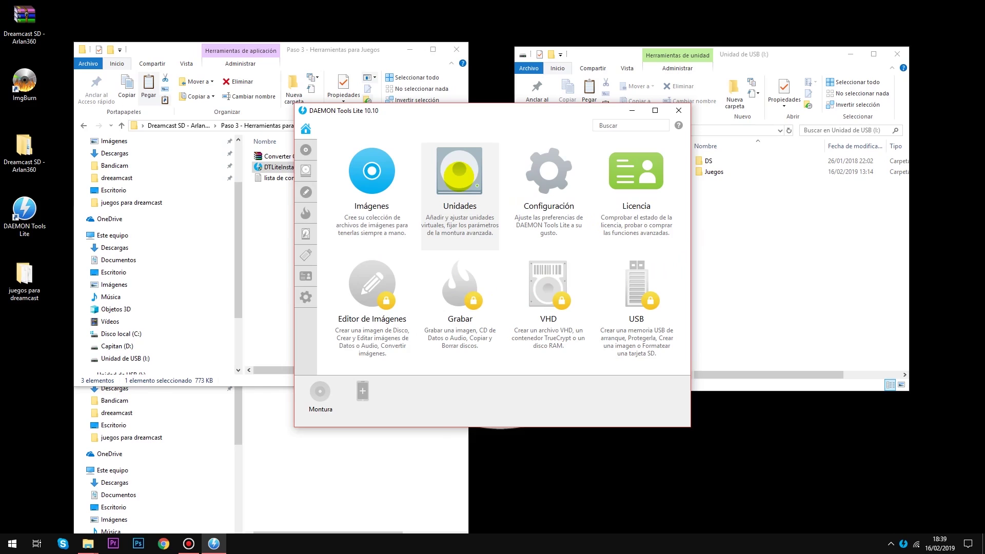
pyautogui.click(456, 182)
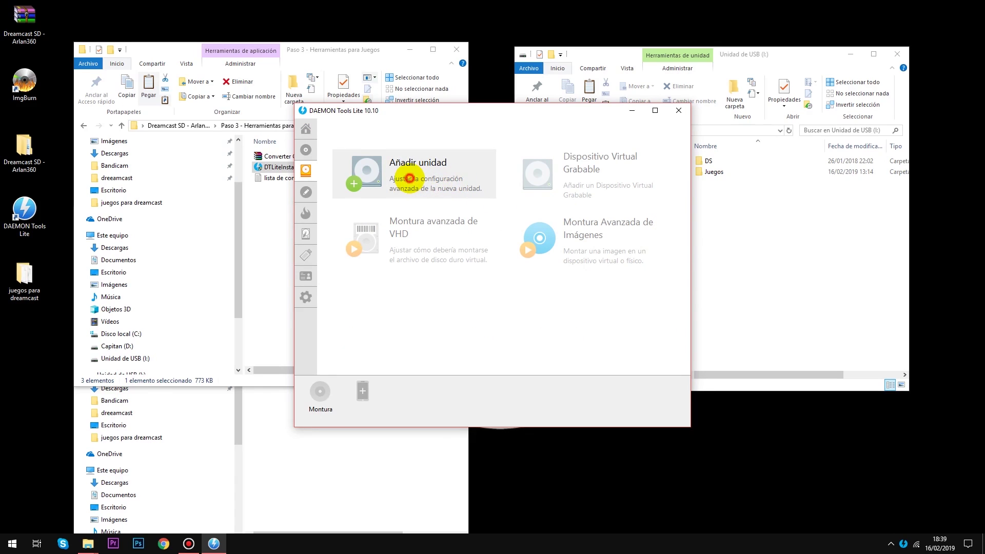
# Step: Add a DT virtual drive with DVD region 1 mounted on letter F:, and close DAEMON Tools Lite
pyautogui.click(408, 177)
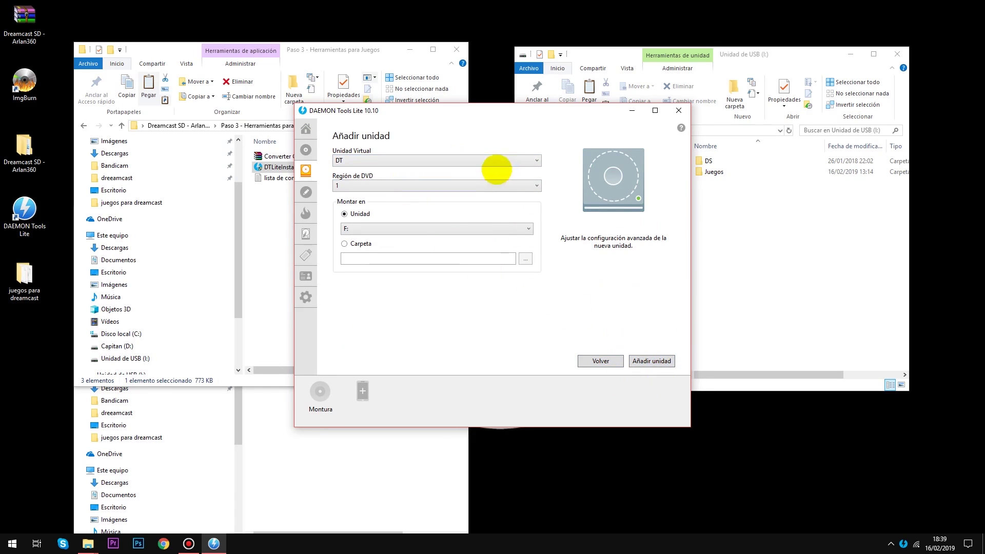
pyautogui.click(652, 361)
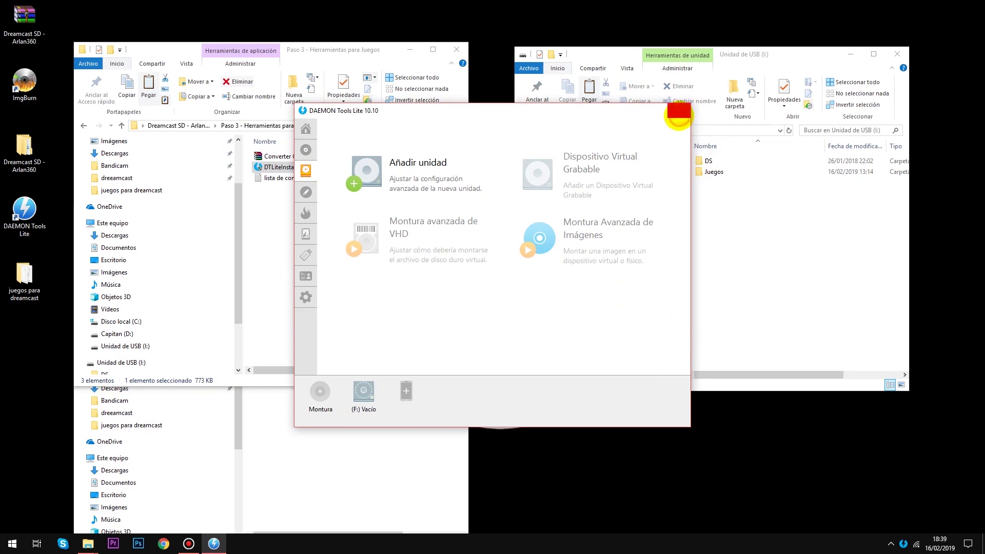
pyautogui.click(678, 111)
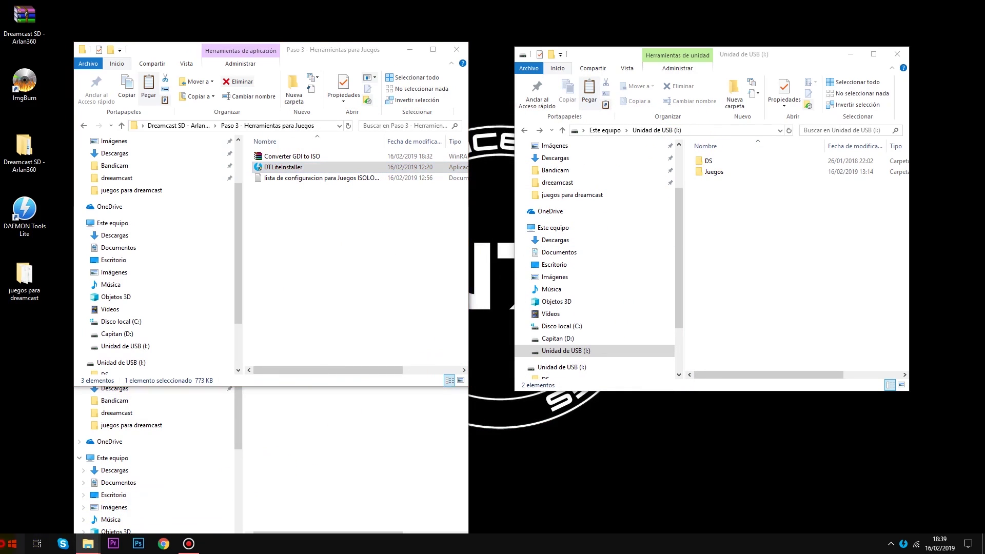
# Step: Check Este equipo for the new virtual BD-ROM drive (F:), and close the window
pyautogui.click(10, 543)
pyautogui.click(194, 253)
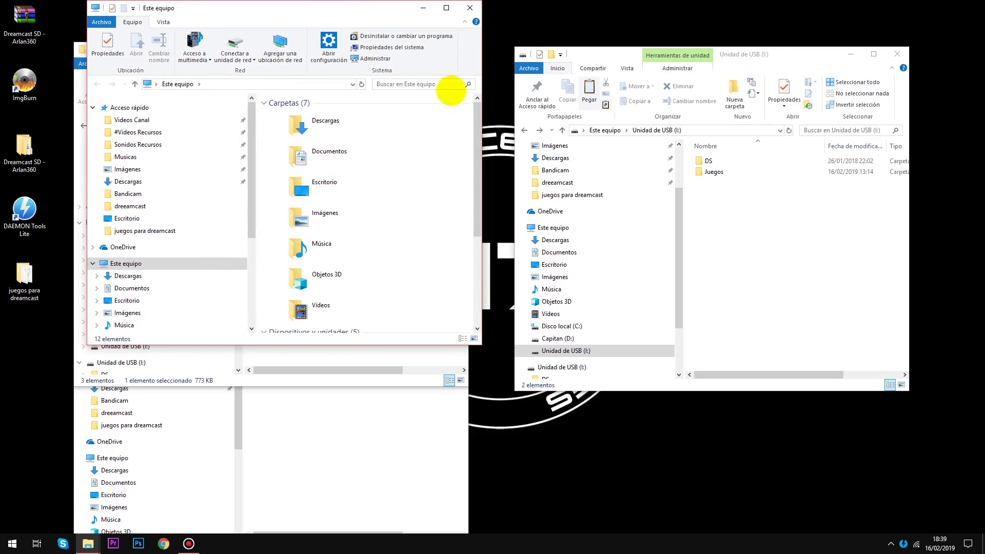
pyautogui.click(446, 8)
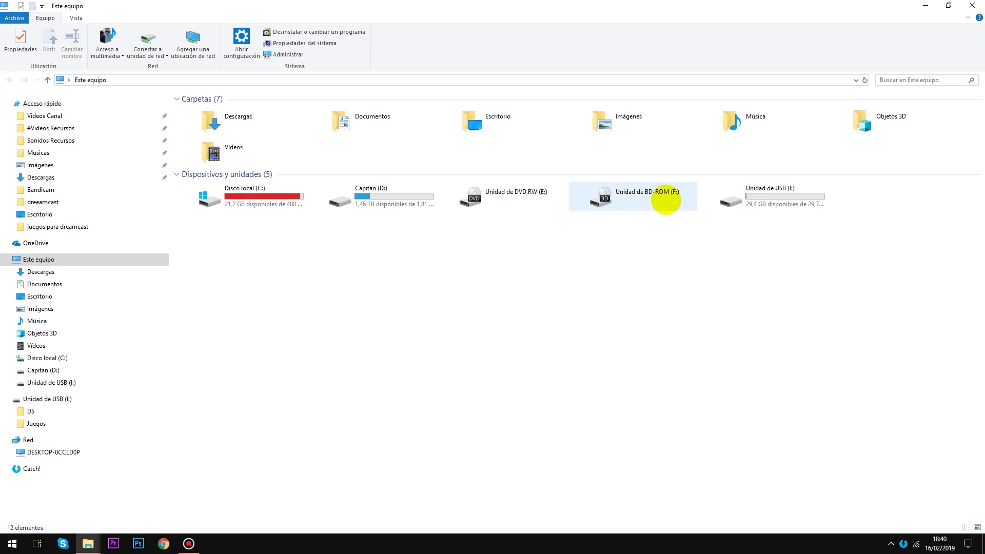
pyautogui.click(972, 7)
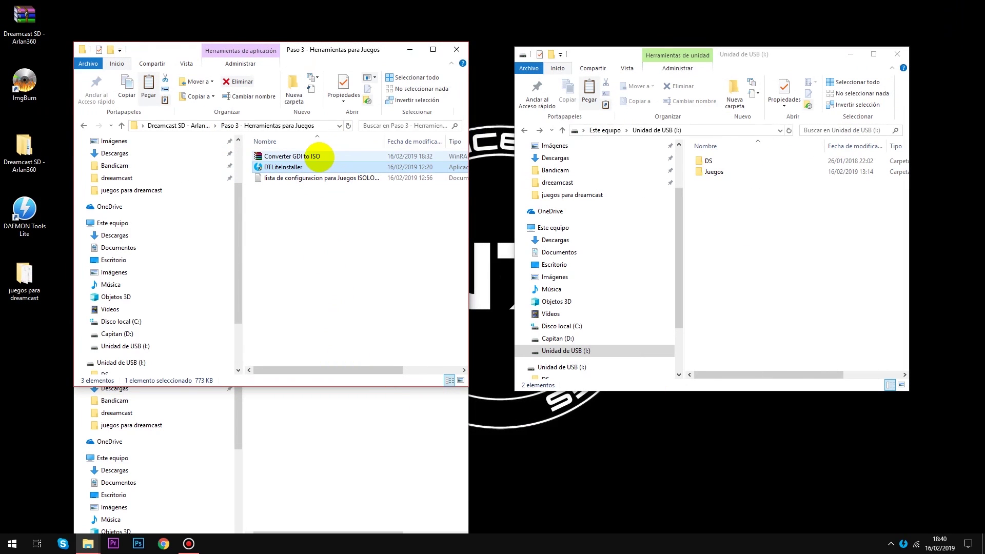
# Step: Extract the Make_ISO folder from the Converter GDI to ISO archive into "Paso 3 - Herramientas para Juegos" and open it
pyautogui.click(315, 157)
pyautogui.doubleClick(315, 157)
pyautogui.moveTo(262, 76); pyautogui.dragTo(447, 83)
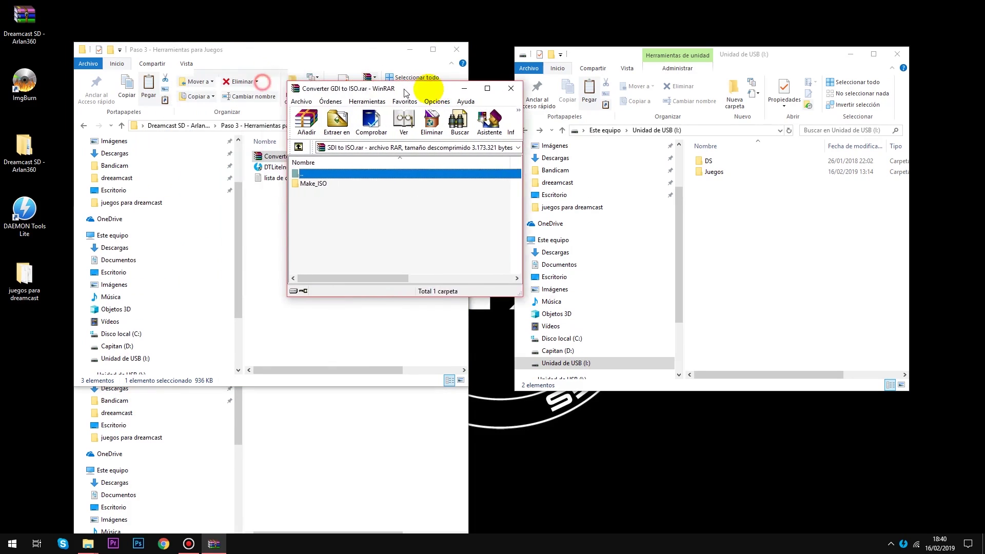
pyautogui.click(355, 184)
pyautogui.moveTo(264, 208); pyautogui.dragTo(263, 207)
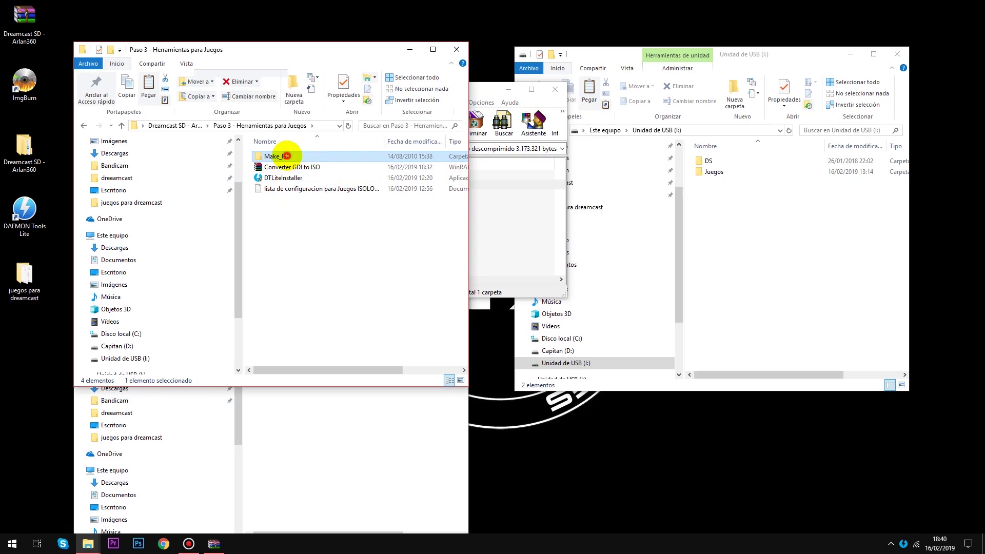
pyautogui.doubleClick(286, 156)
pyautogui.click(555, 89)
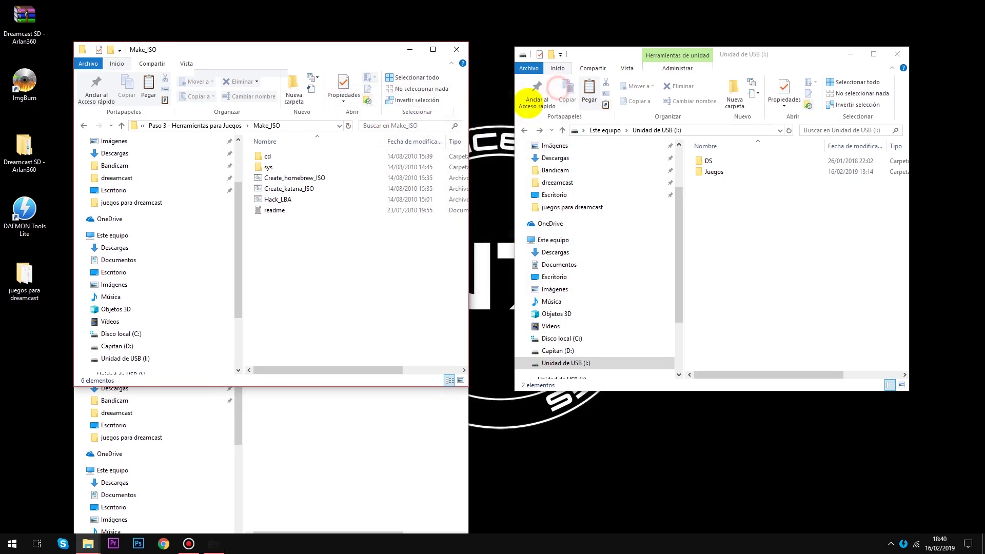
# Step: Minimize the USB drive window and arrange the Make_ISO and "juegos para dreamcast" folder windows side by side
pyautogui.click(883, 49)
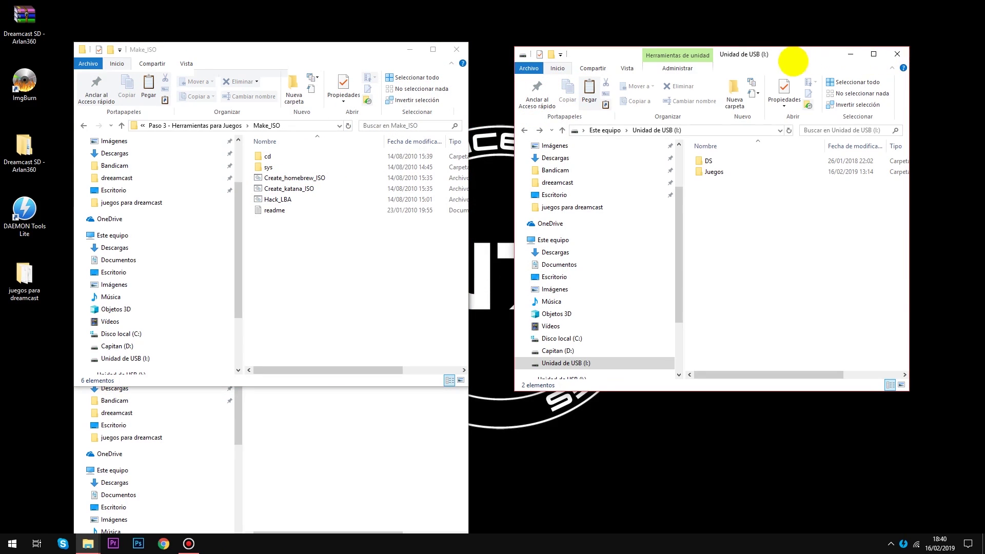
pyautogui.click(851, 54)
pyautogui.moveTo(293, 56); pyautogui.dragTo(784, 59)
pyautogui.click(335, 225)
pyautogui.moveTo(336, 220); pyautogui.dragTo(375, 52)
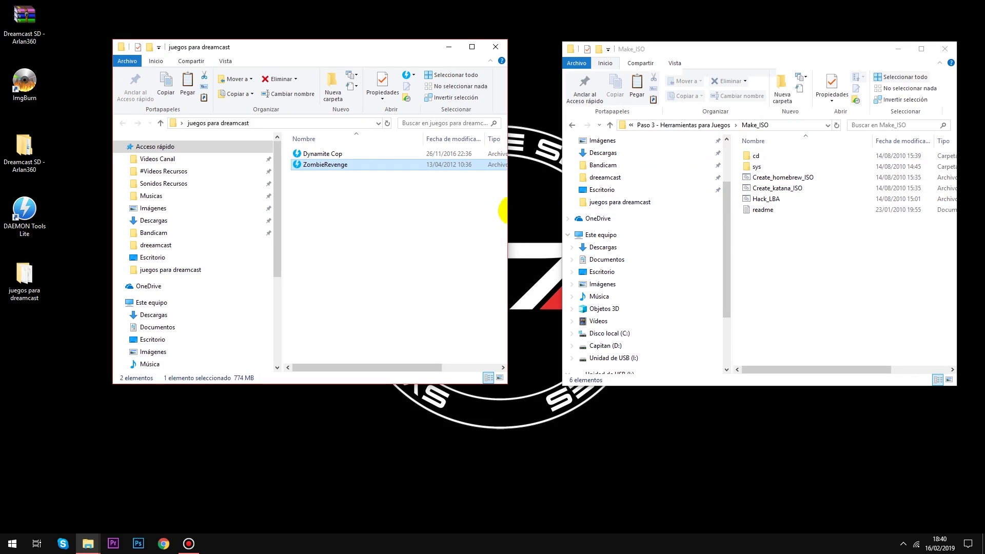
pyautogui.click(469, 209)
# Step: Mount the ZombieRevenge image by opening it with DAEMON Tools Lite Agent
pyautogui.click(330, 165)
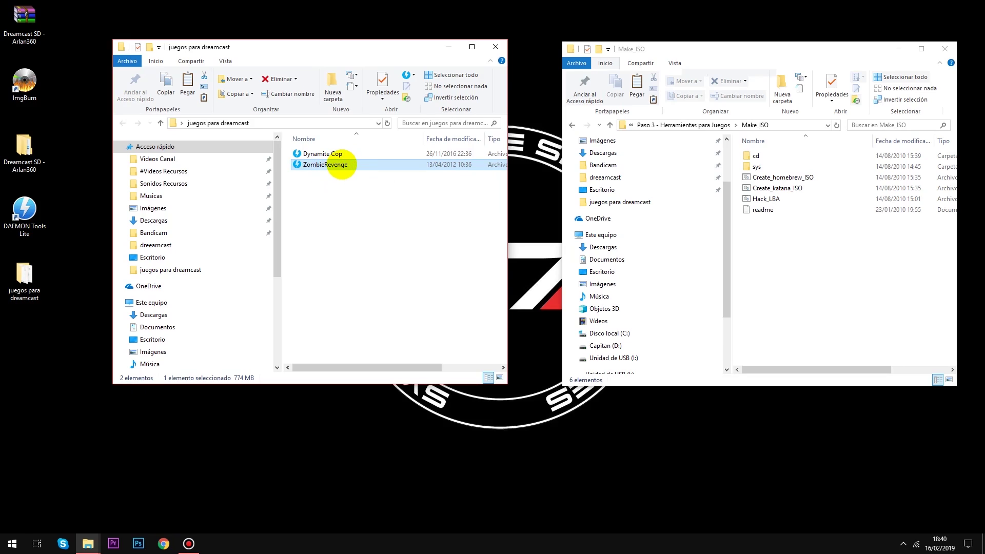
pyautogui.moveTo(278, 209); pyautogui.dragTo(325, 194)
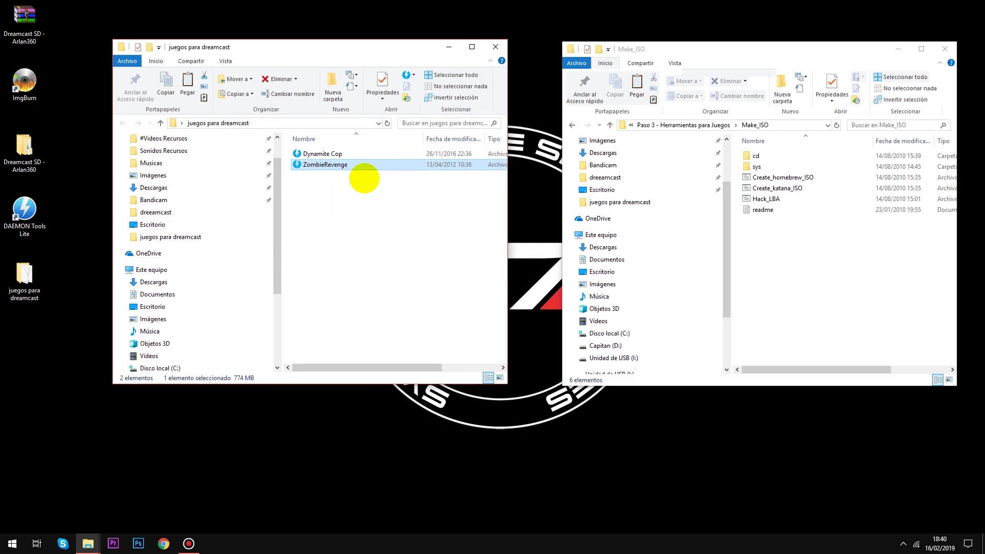
pyautogui.doubleClick(337, 165)
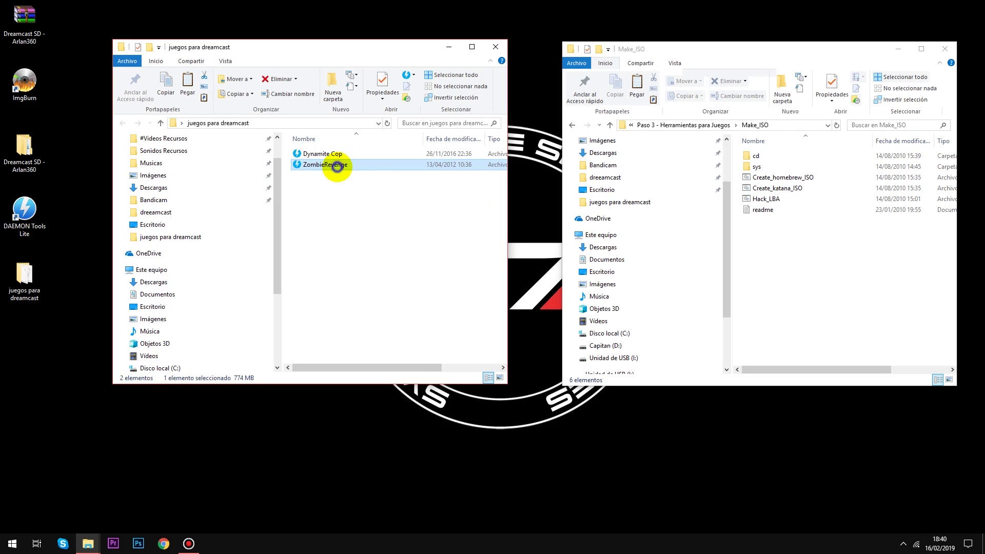
pyautogui.rightClick(337, 165)
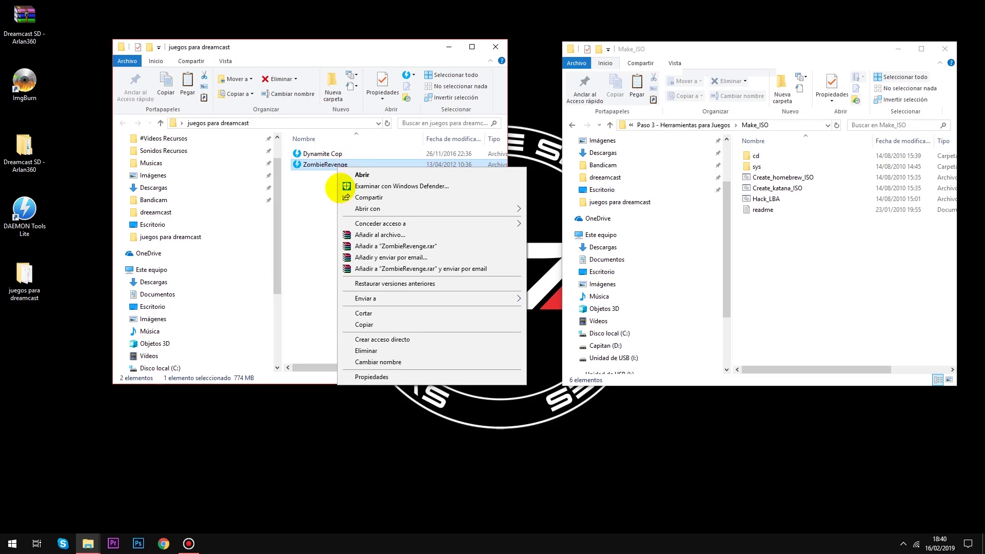
pyautogui.moveTo(354, 209)
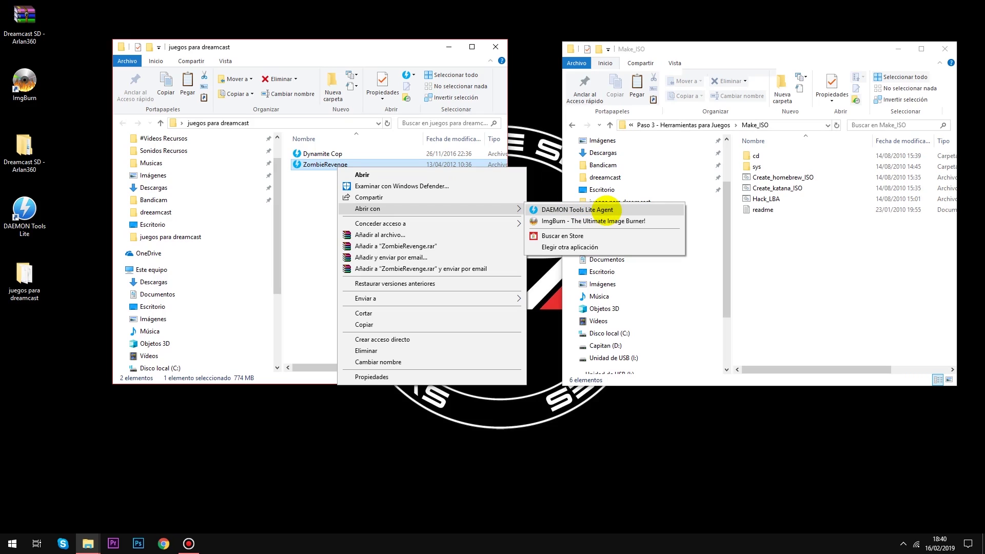
pyautogui.click(598, 210)
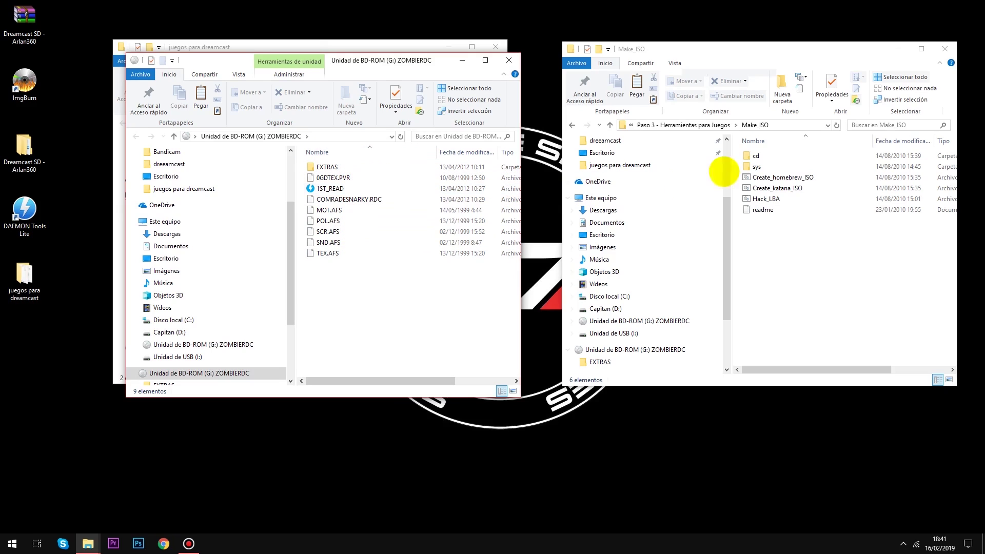
# Step: Copy all files from the mounted ZOMBIERDC drive (G:) into the cd folder inside Make_ISO
pyautogui.doubleClick(756, 156)
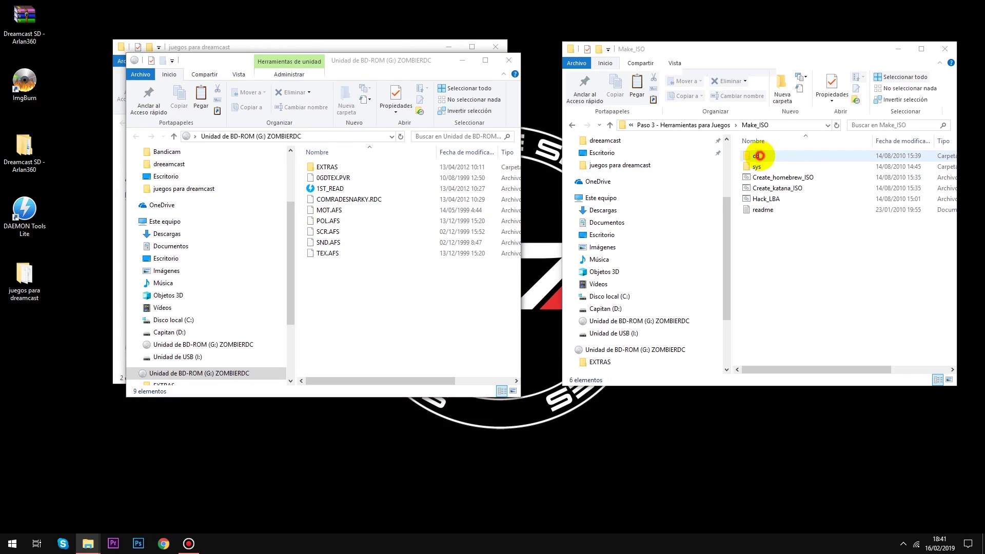
pyautogui.moveTo(378, 286); pyautogui.dragTo(799, 198)
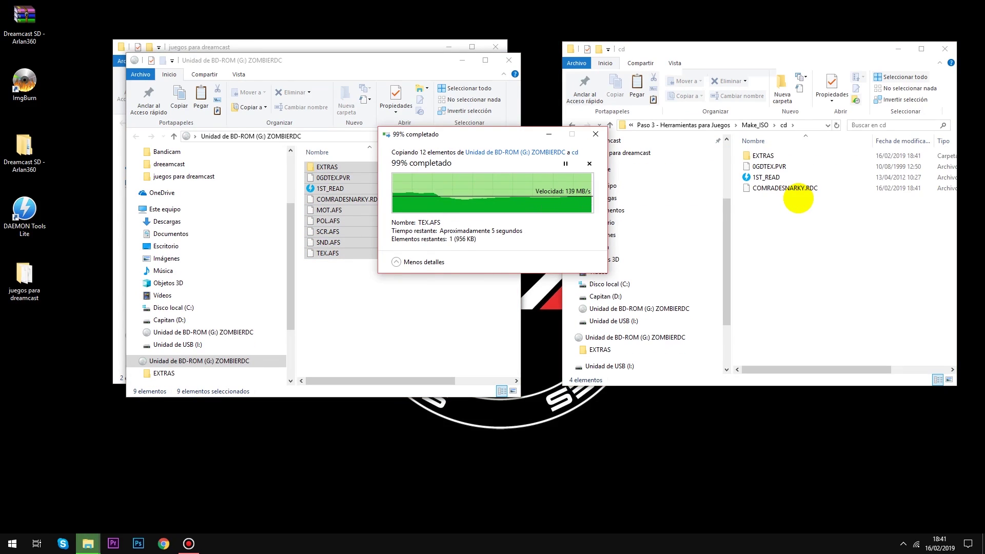
# Step: Return to Make_ISO and run the Hack_LBA and Create_katana_ISO scripts to build the game's ISO
pyautogui.click(571, 125)
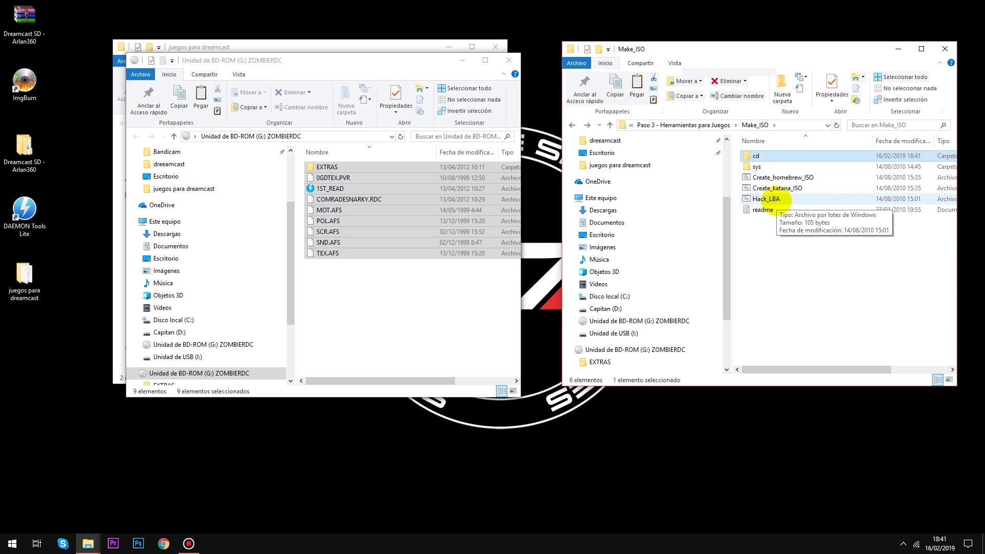
pyautogui.click(773, 200)
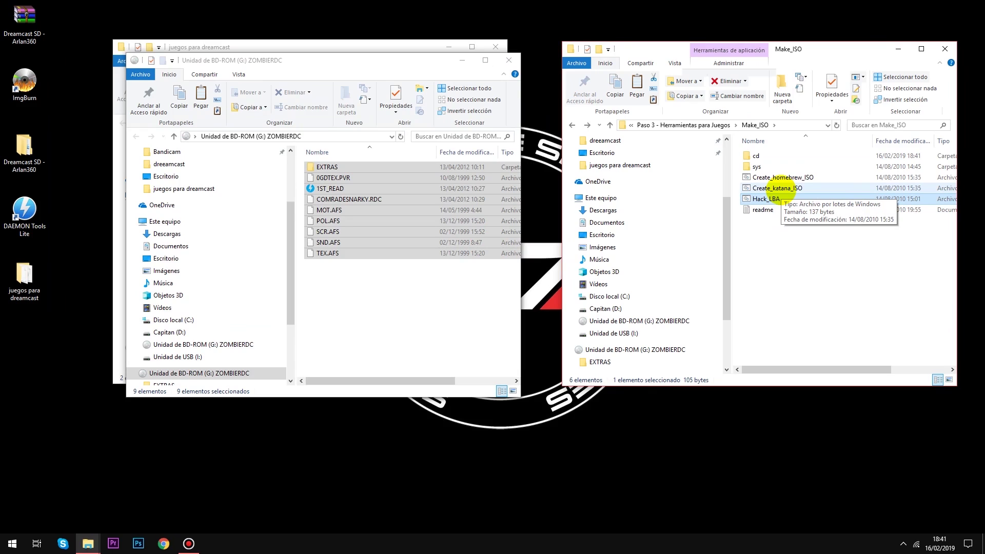
pyautogui.doubleClick(785, 188)
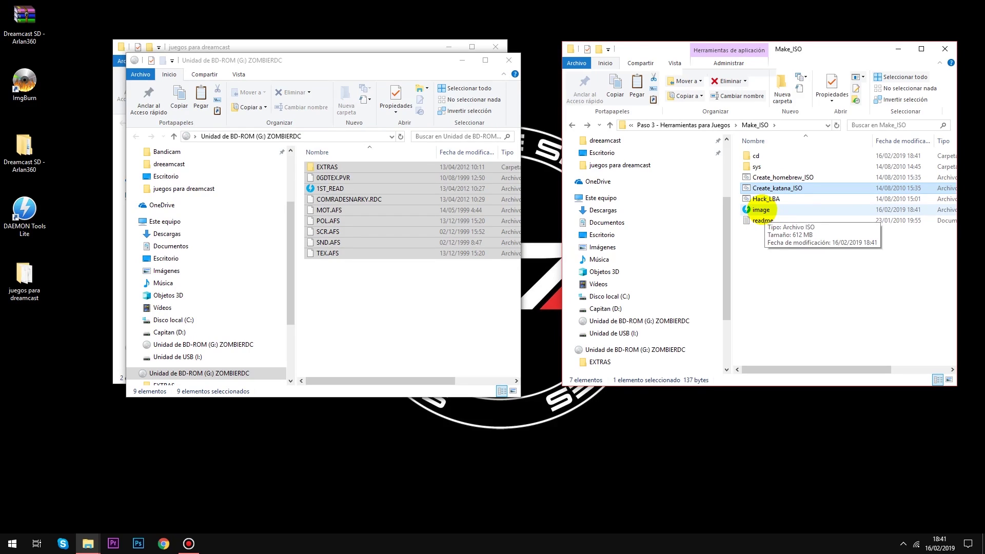
# Step: Rename the generated image file as Zombie Revenge
pyautogui.click(764, 210)
pyautogui.click(763, 211)
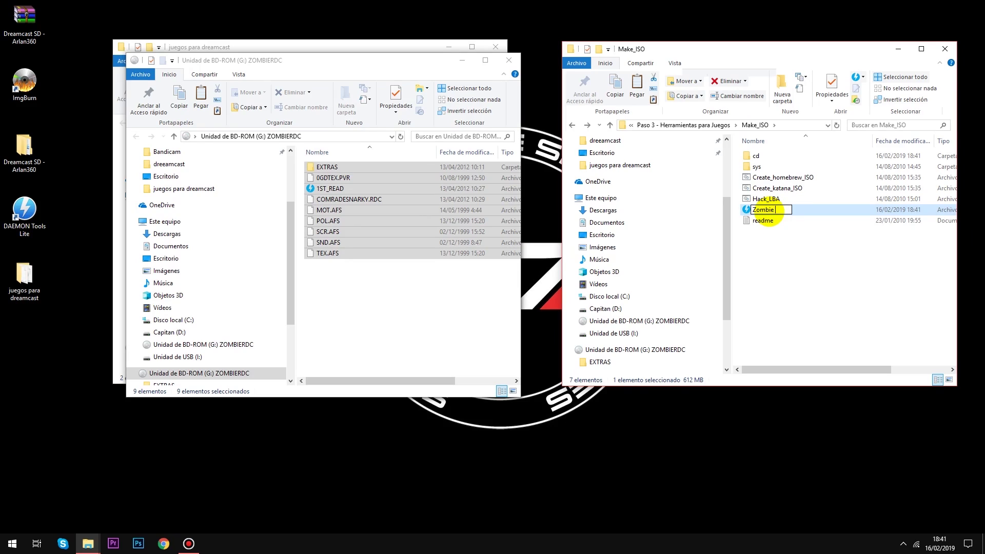
pyautogui.write('Zombie Revem')
pyautogui.press('Return')
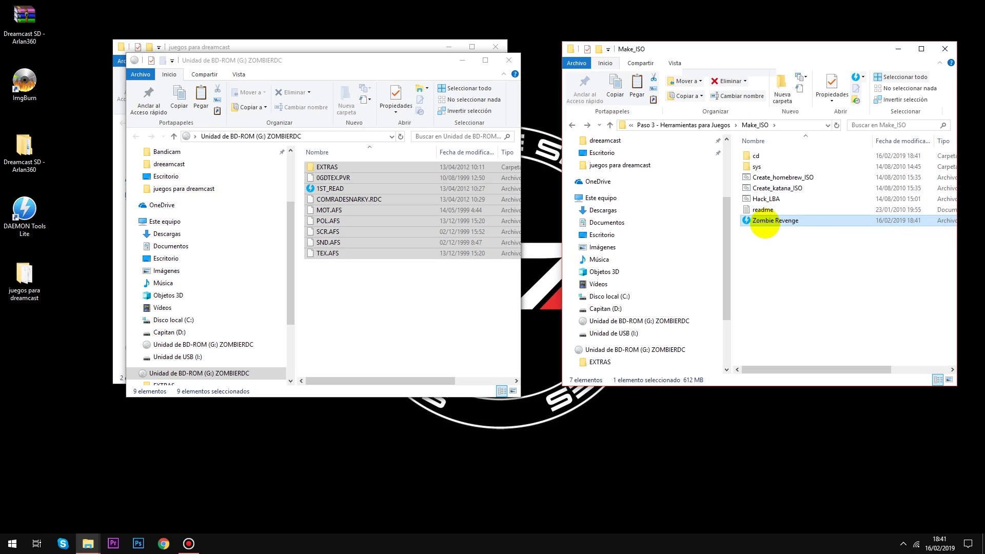
# Step: Check the file type of Zombie Revenge in the details of its properties, and close the dialog
pyautogui.rightClick(764, 222)
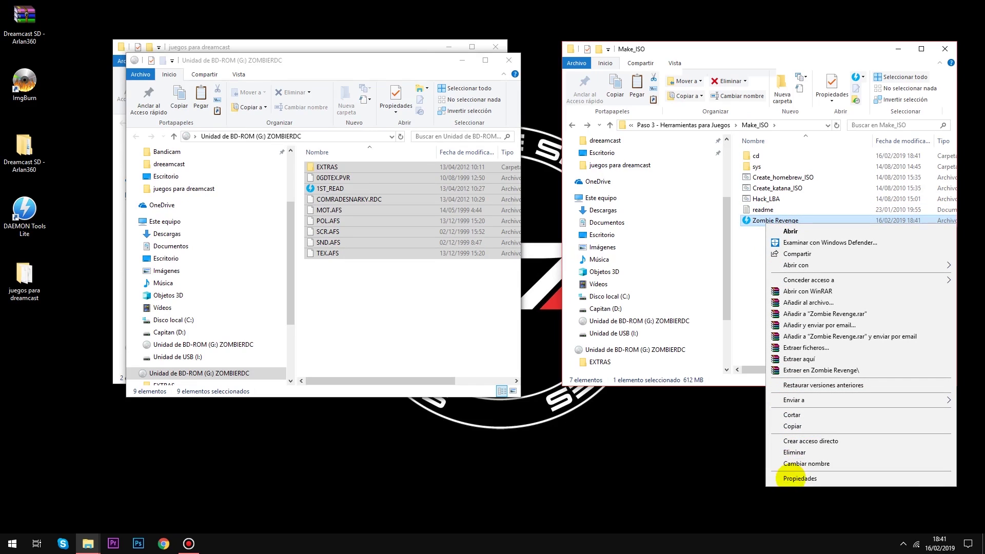
pyautogui.click(786, 478)
pyautogui.click(843, 249)
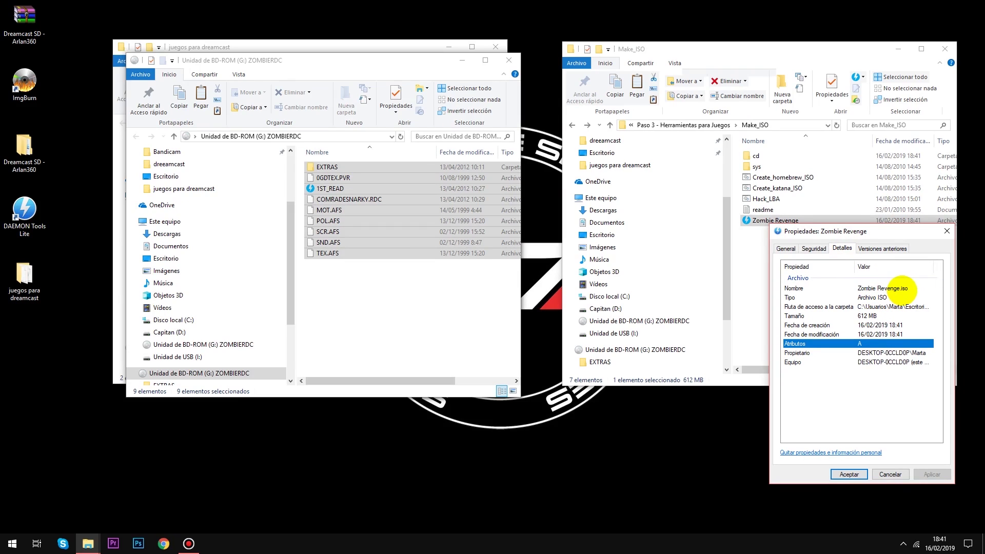
pyautogui.click(947, 231)
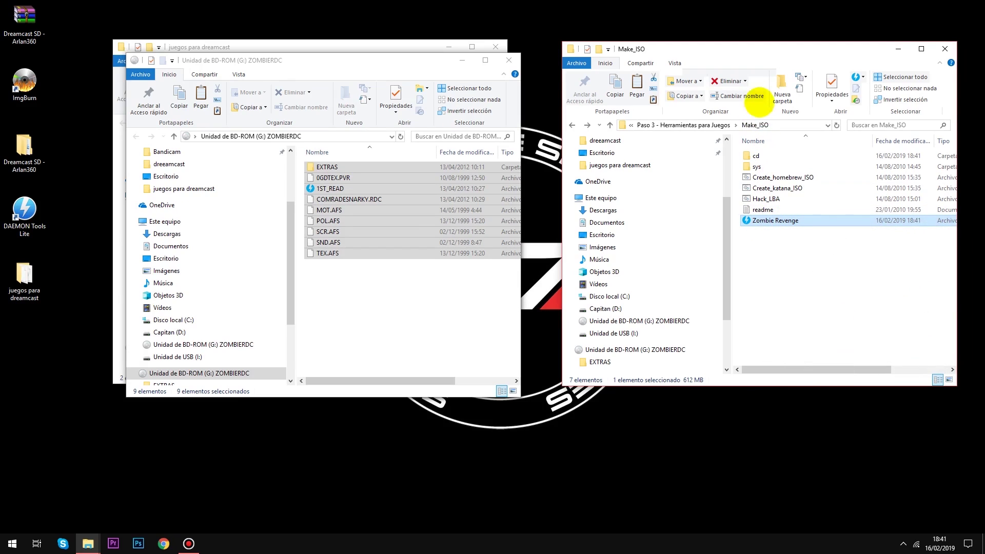
# Step: Copy the Zombie Revenge ISO from Make_ISO into the Juegos folder on the USB drive (I:)
pyautogui.click(194, 357)
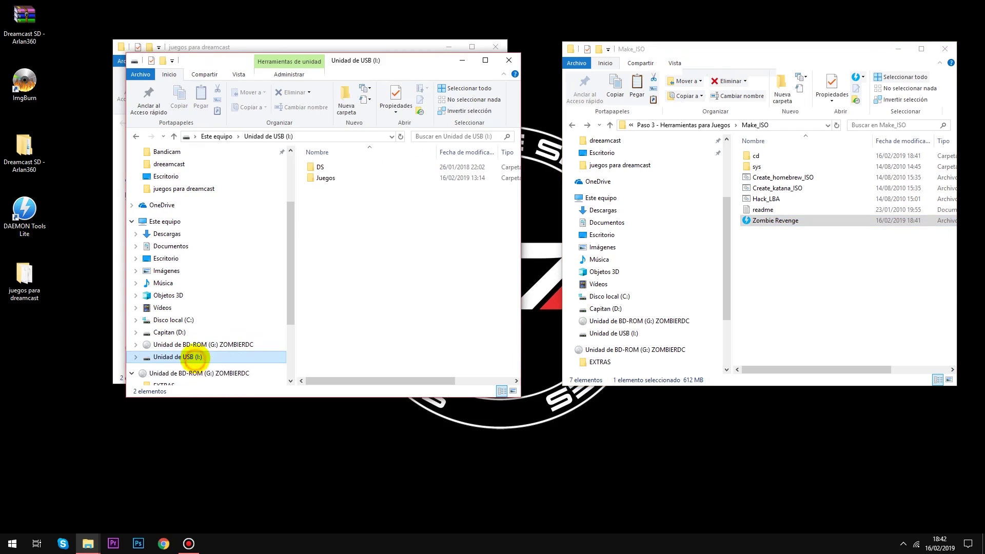
pyautogui.click(325, 178)
pyautogui.doubleClick(325, 179)
pyautogui.moveTo(791, 222); pyautogui.dragTo(334, 225)
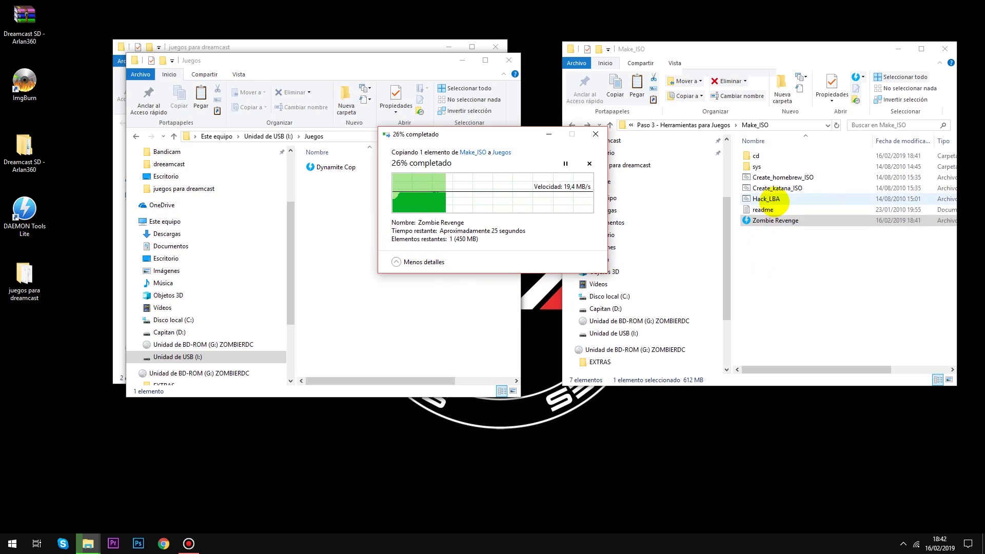
# Step: Delete all the game files from the cd folder and return to Make_ISO
pyautogui.doubleClick(764, 156)
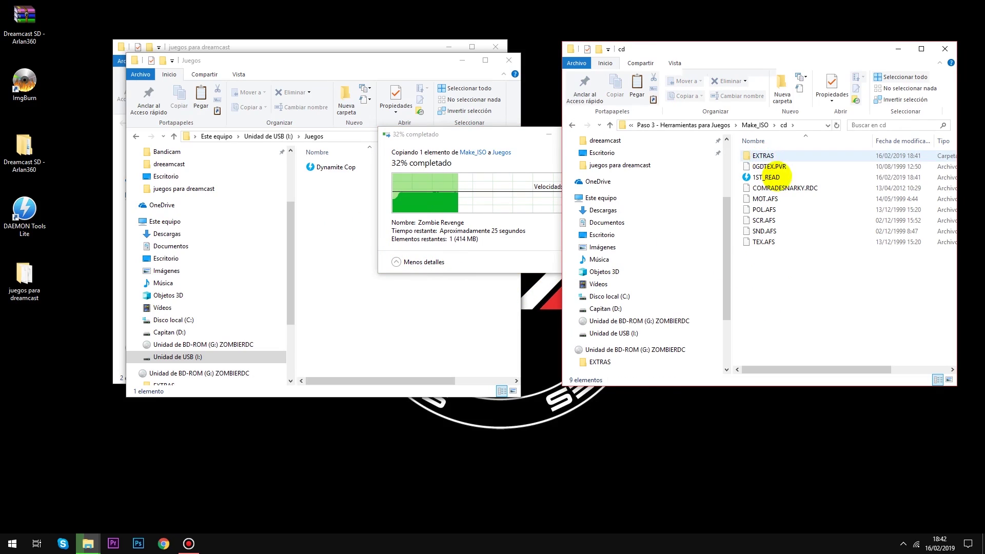
pyautogui.moveTo(792, 259); pyautogui.dragTo(754, 155)
pyautogui.rightClick(754, 155)
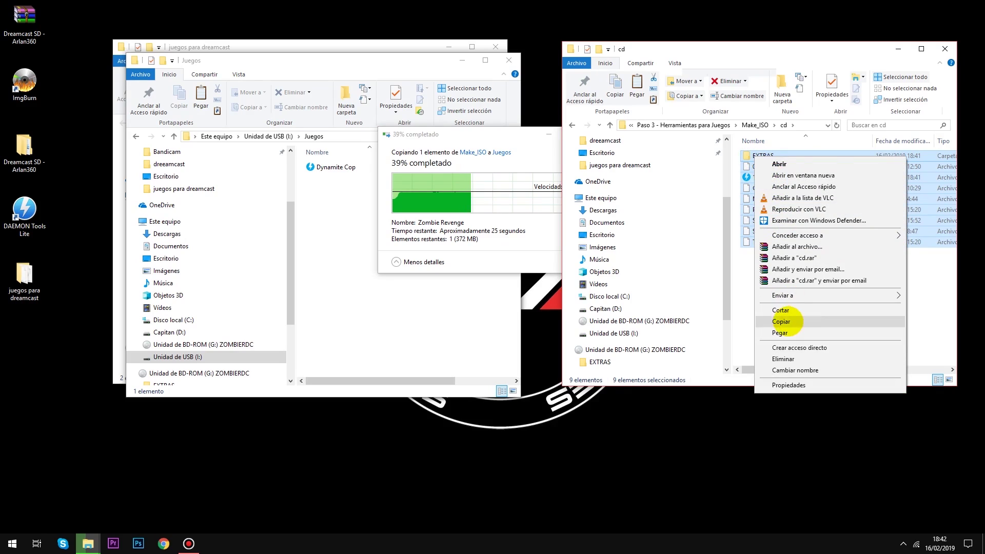
pyautogui.click(849, 352)
pyautogui.click(573, 125)
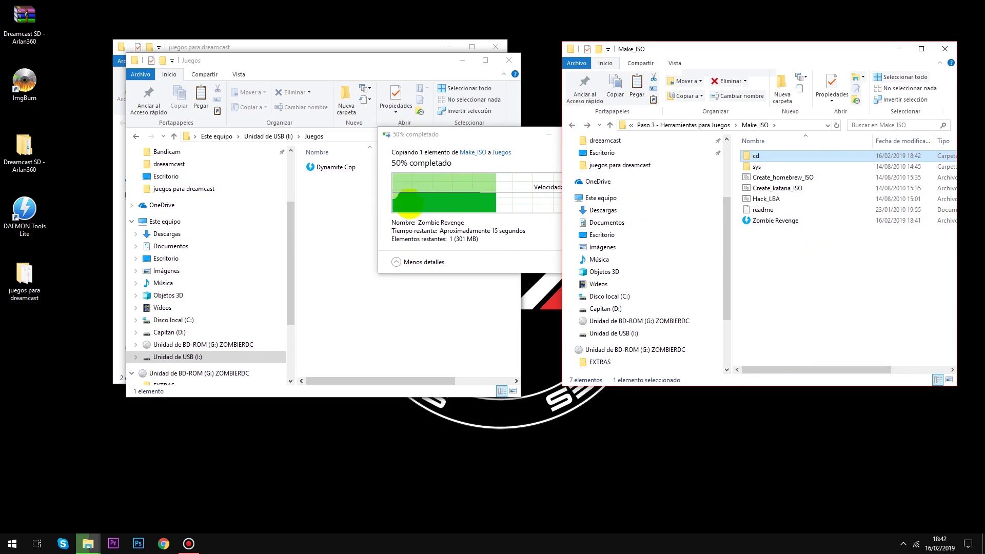
pyautogui.click(788, 220)
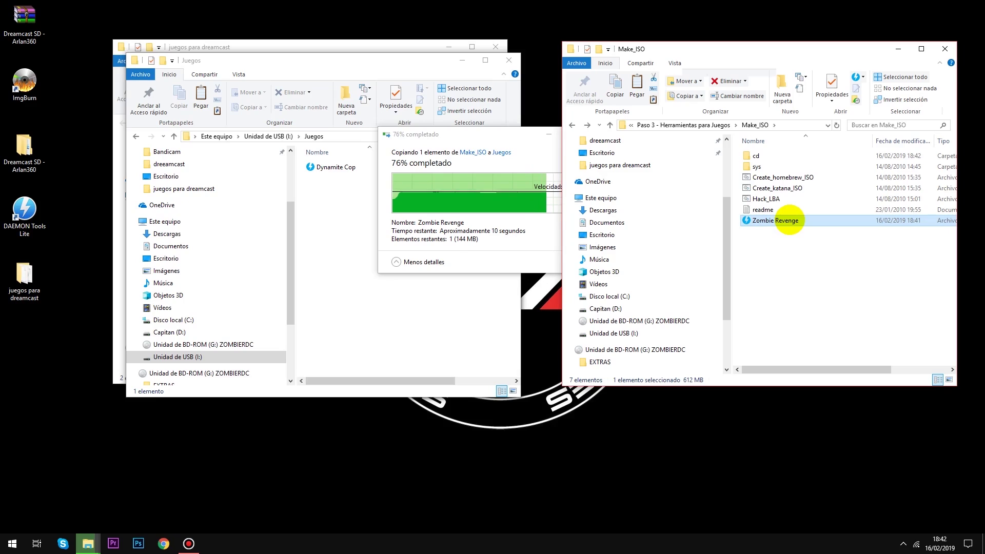
pyautogui.click(487, 133)
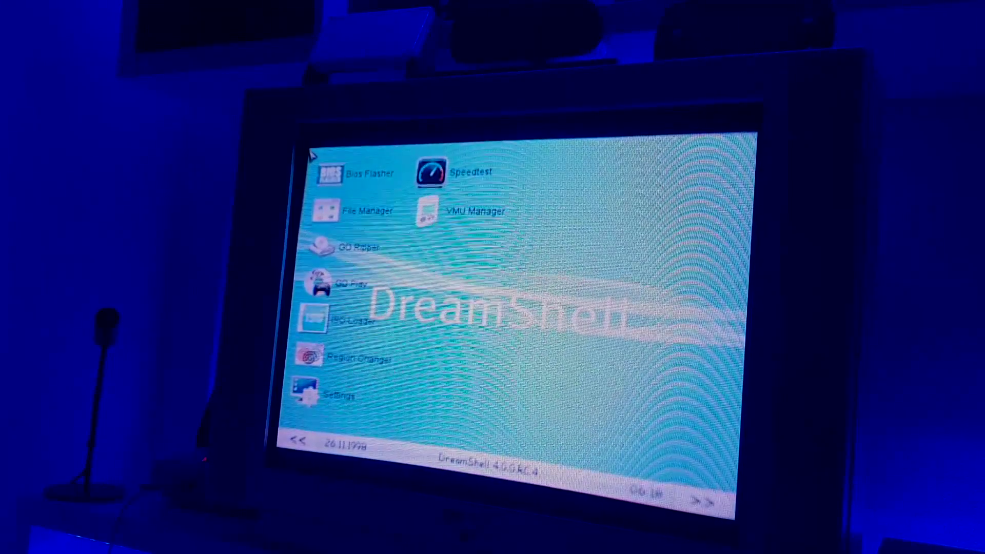
pyautogui.click(344, 324)
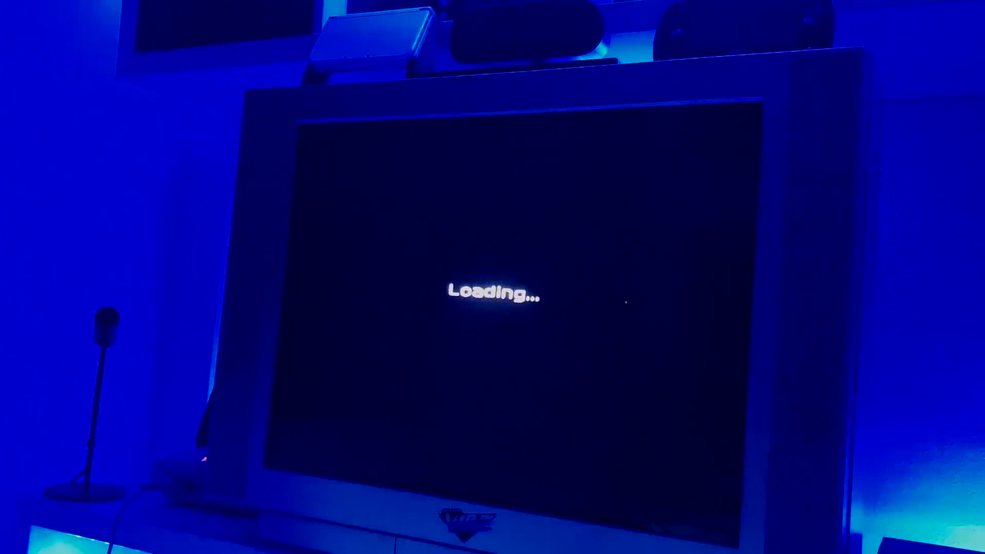